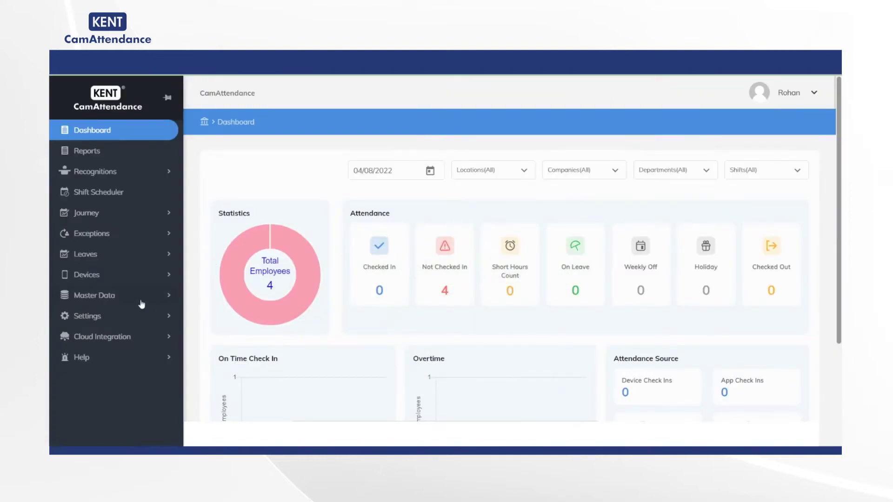
Open a blank Add Leave Type form from Master Data > Leave Types
click(142, 298)
scroll(116, 316, down, 3)
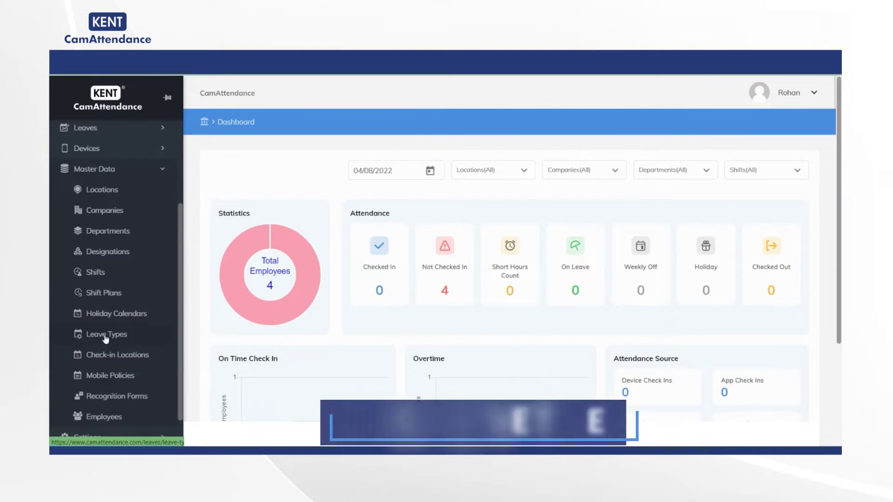
click(106, 336)
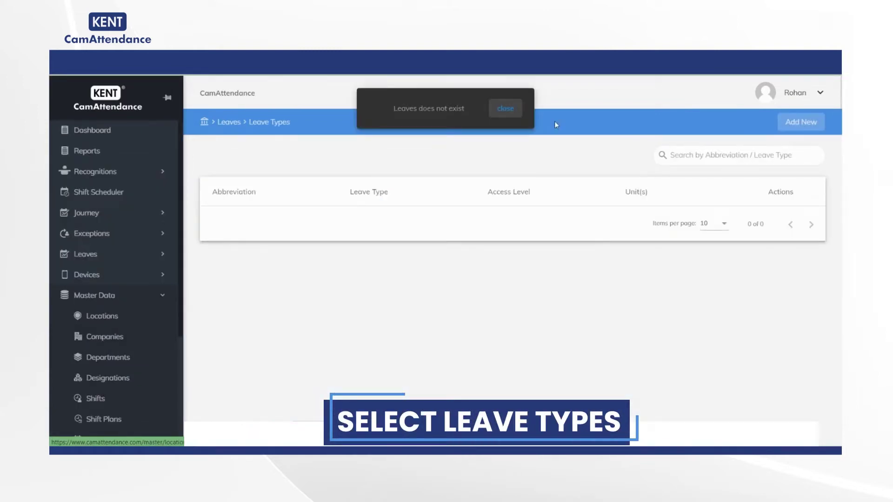
click(800, 121)
click(342, 204)
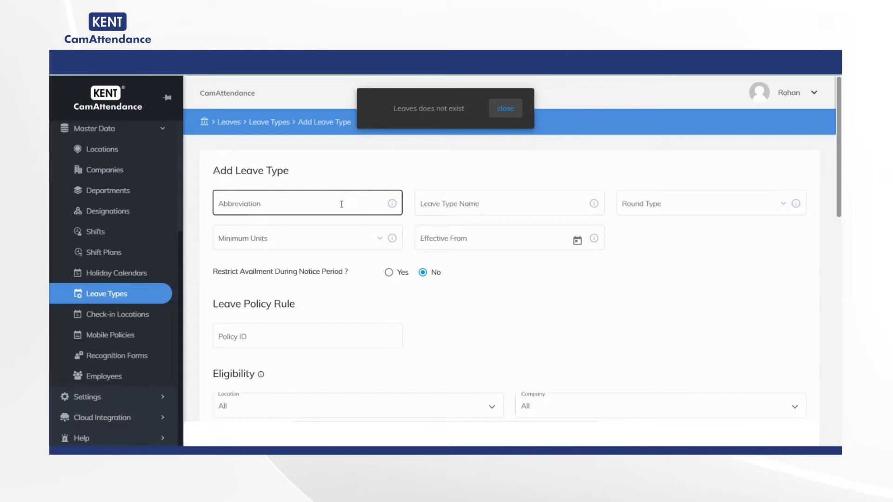
Enter abbreviation EL and leave type name Earned Leave
click(341, 204)
text(E)
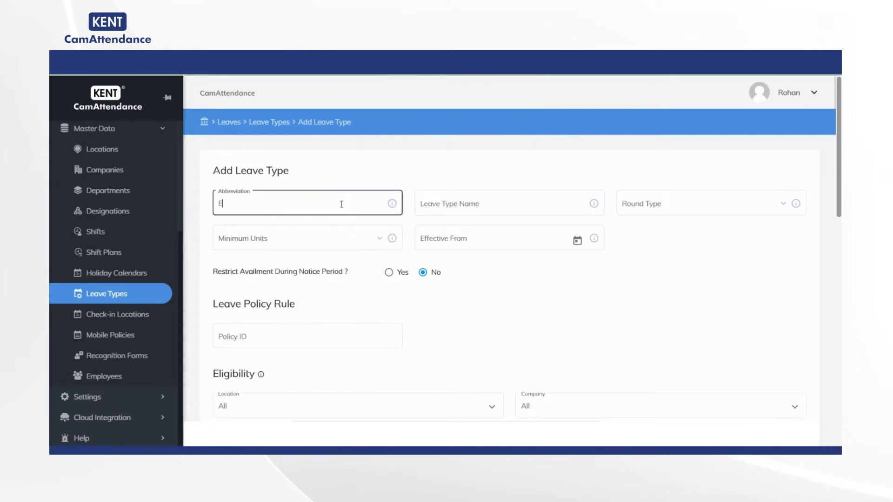
text(L)
click(510, 205)
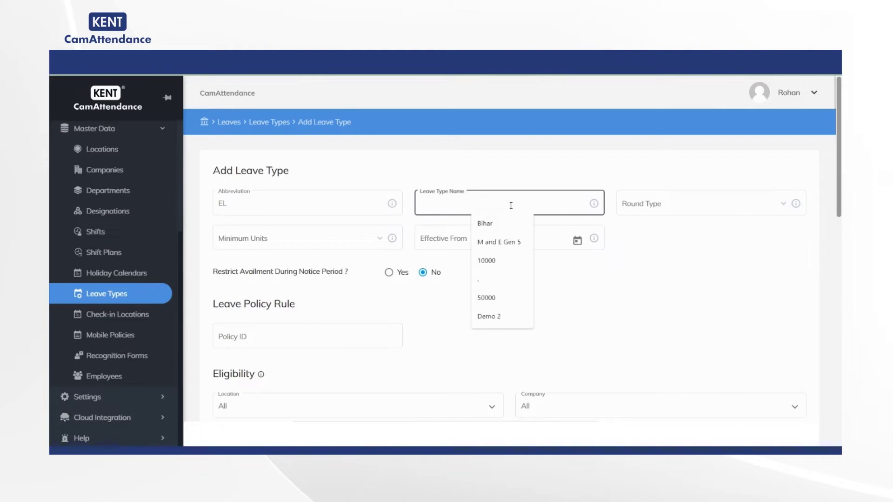
text(Earned Leave)
Set rounding to Nearest, minimum units to Full Day, and effective from 05/08/2022
click(697, 201)
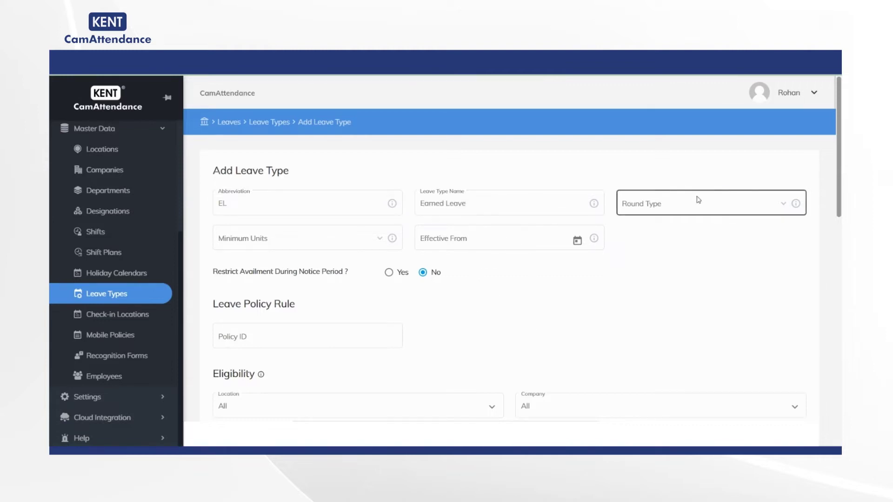
click(680, 230)
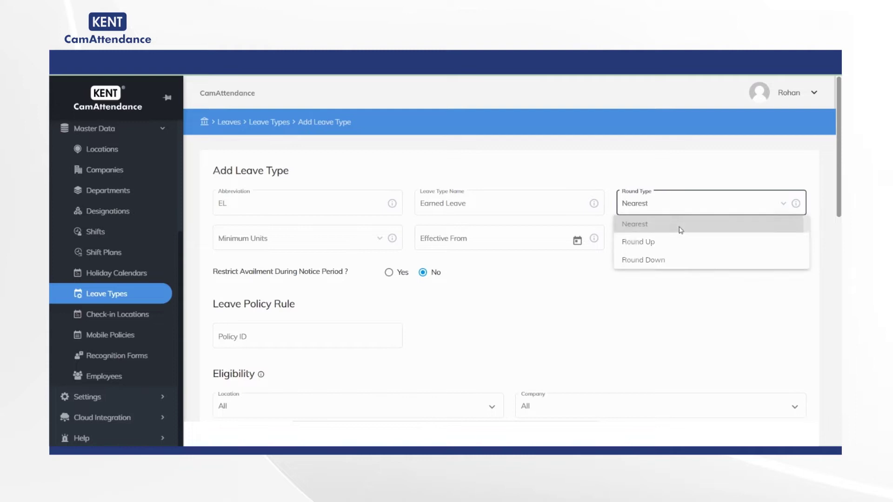
click(300, 246)
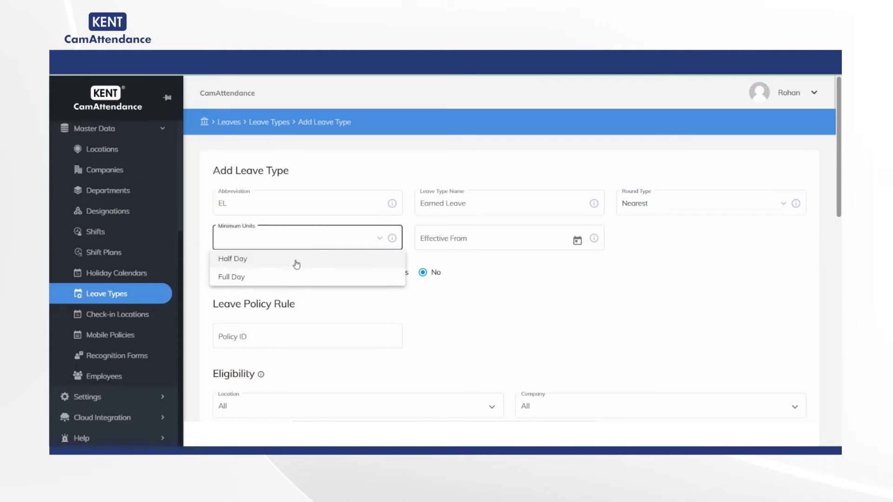
click(285, 279)
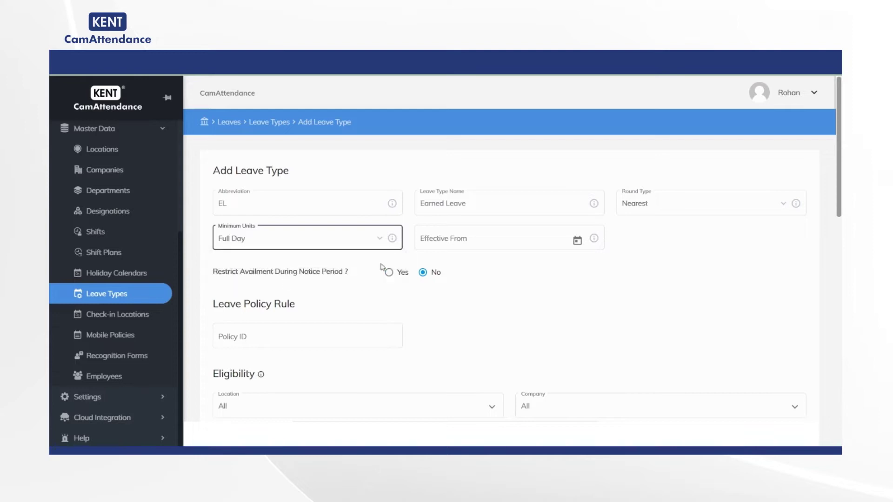
click(576, 241)
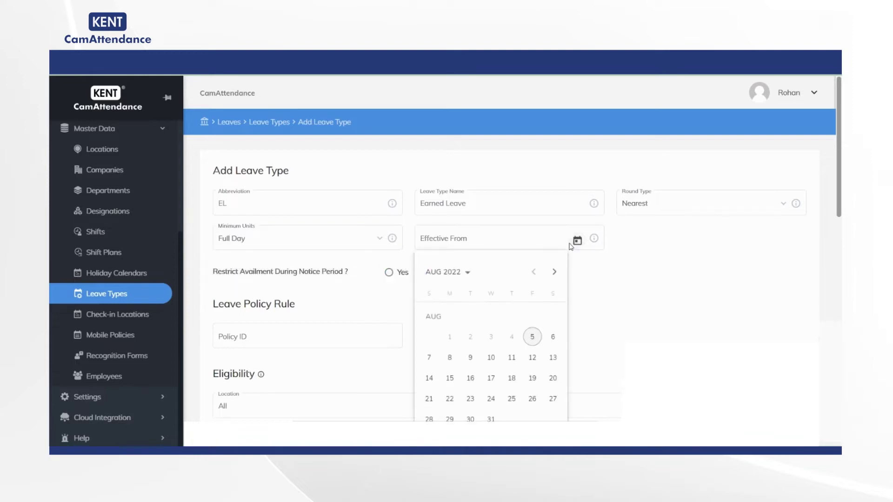
click(532, 342)
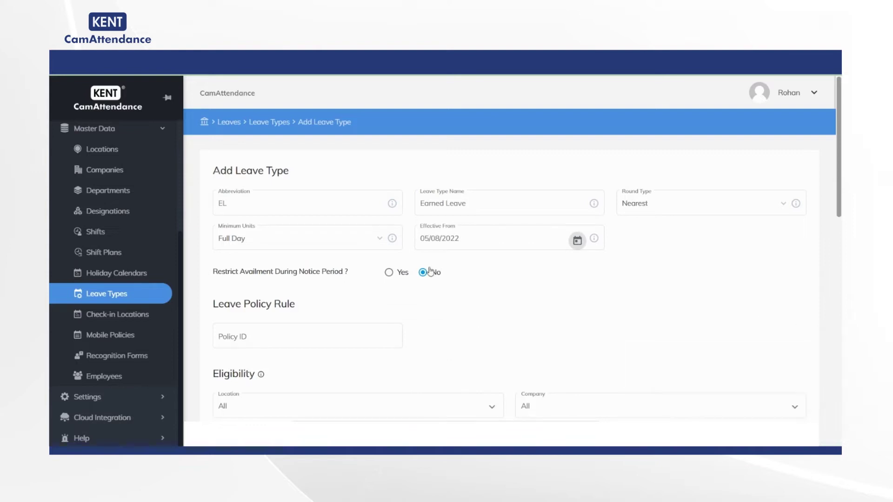
Enter policy ID EL1 and limit location eligibility to Test1 | Cameye only
scroll(392, 319, down, 3)
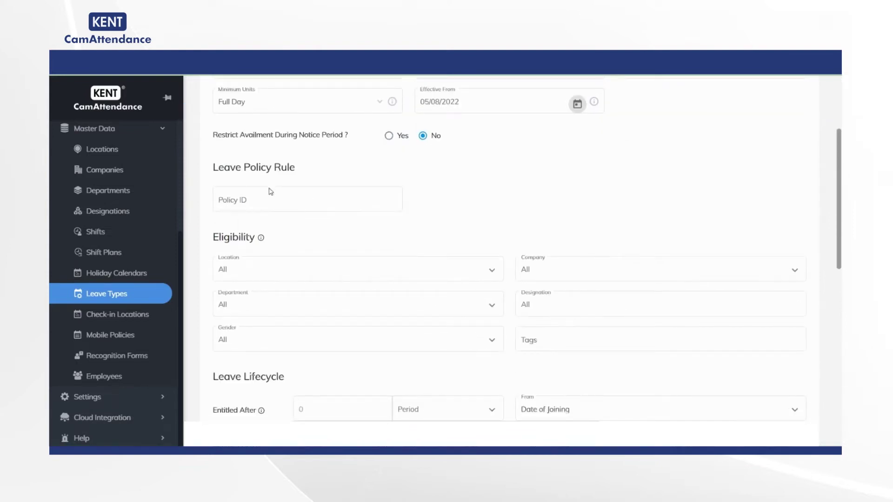
click(270, 203)
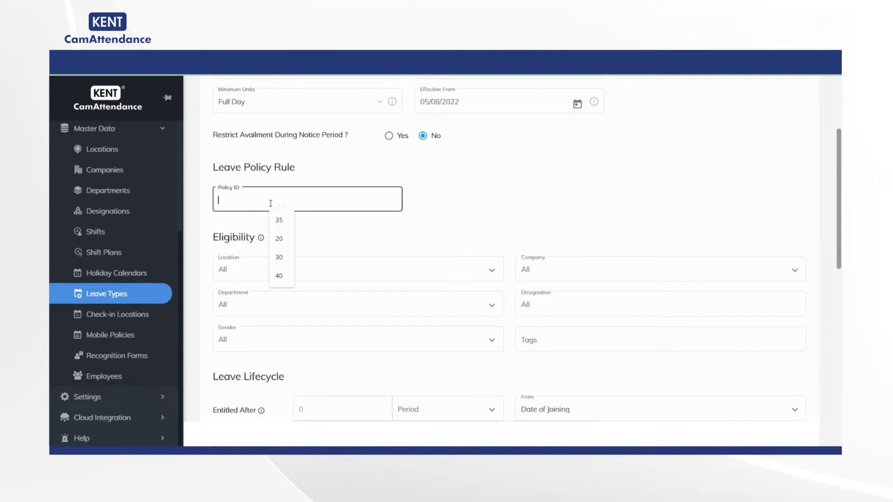
text(EL1)
click(261, 270)
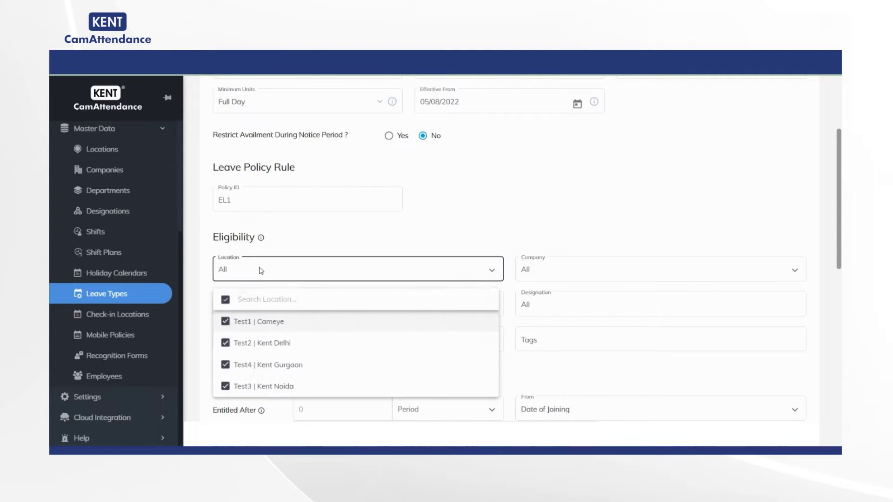
click(225, 300)
click(225, 322)
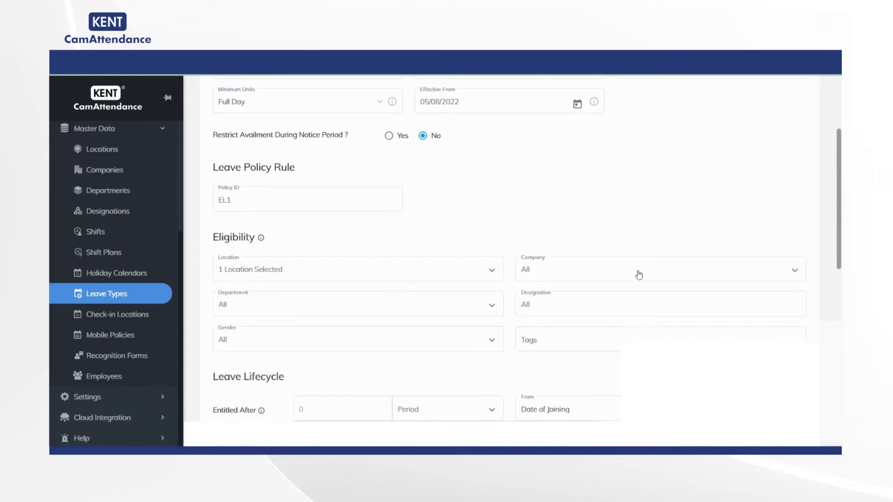
scroll(534, 344, down, 4)
Measure the entitlement delay in Day(s) and accrue leave Yearly on Aug 10 days
click(360, 216)
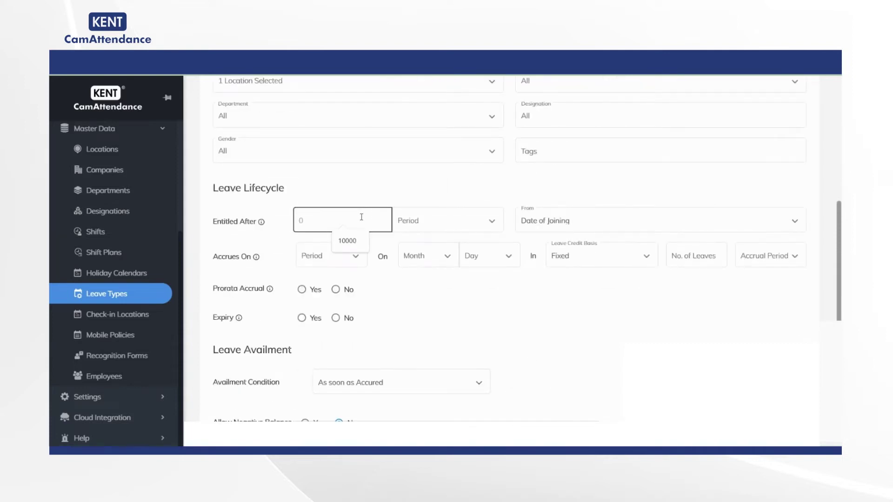
click(436, 225)
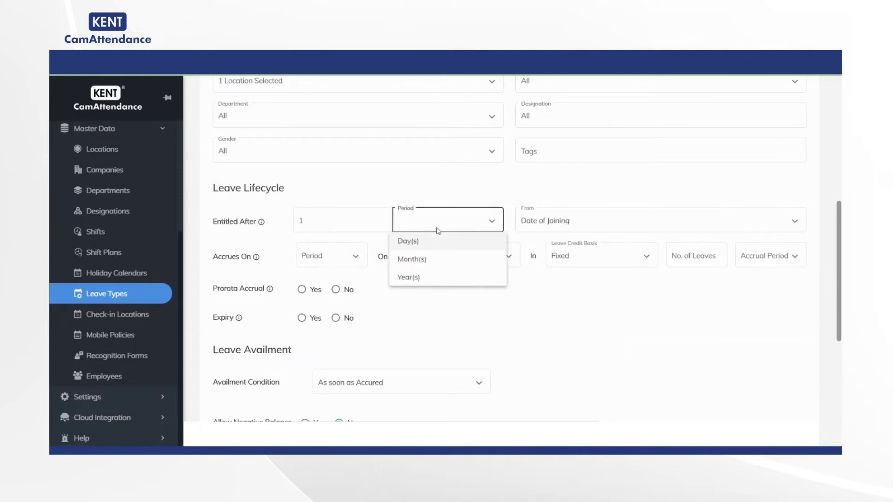
click(437, 241)
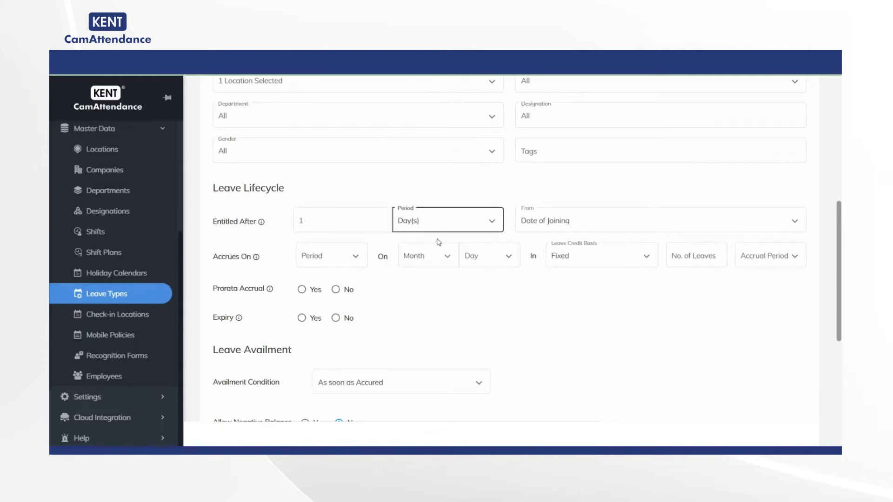
click(322, 255)
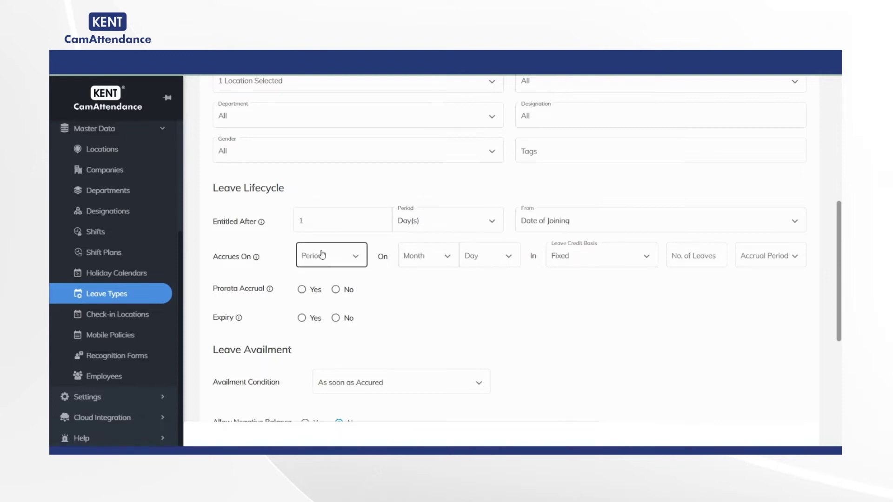
click(323, 277)
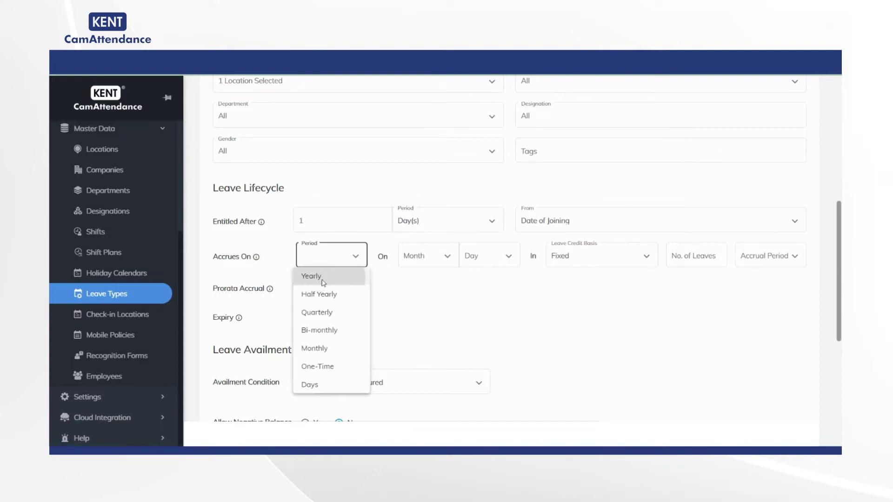
click(444, 264)
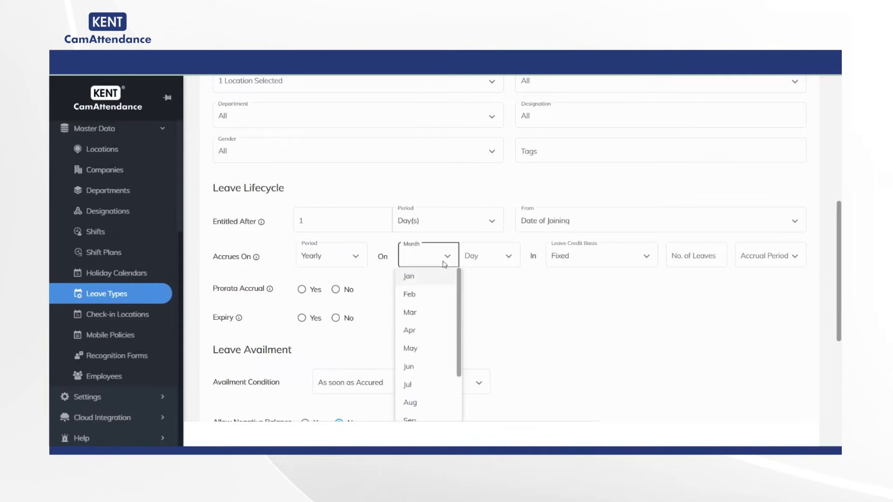
scroll(428, 335, down, 2)
click(428, 342)
click(502, 261)
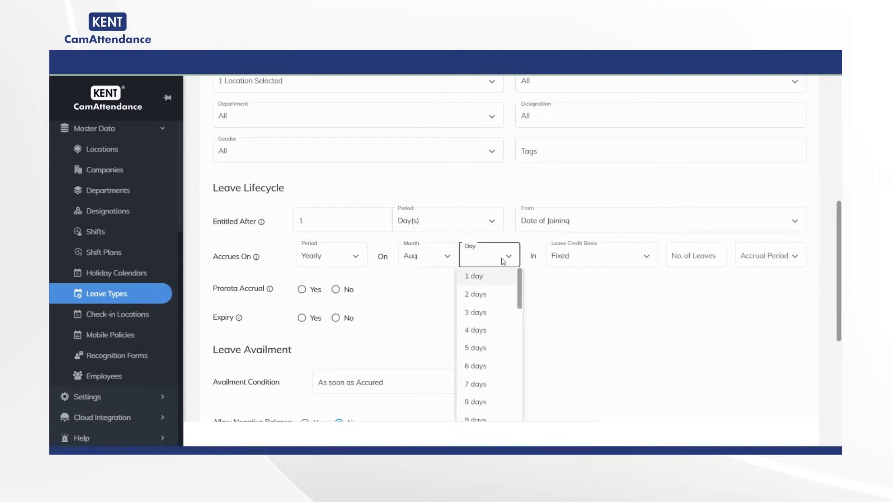
scroll(477, 334, down, 3)
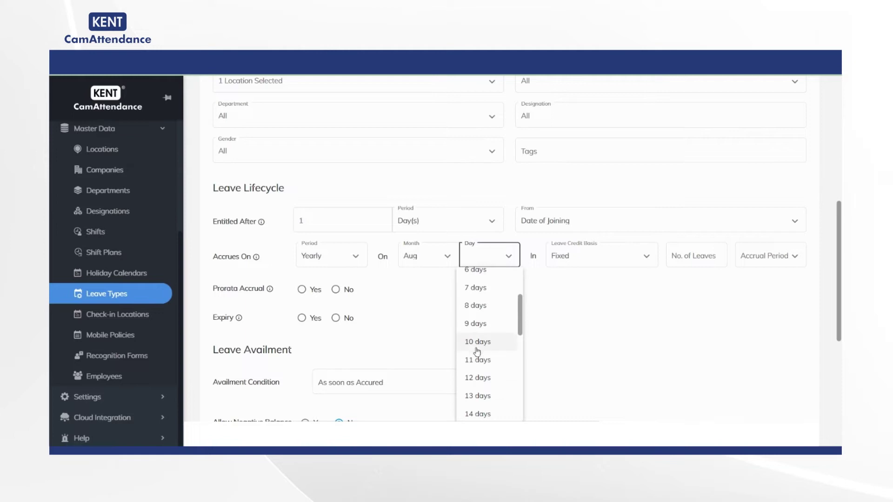
click(476, 342)
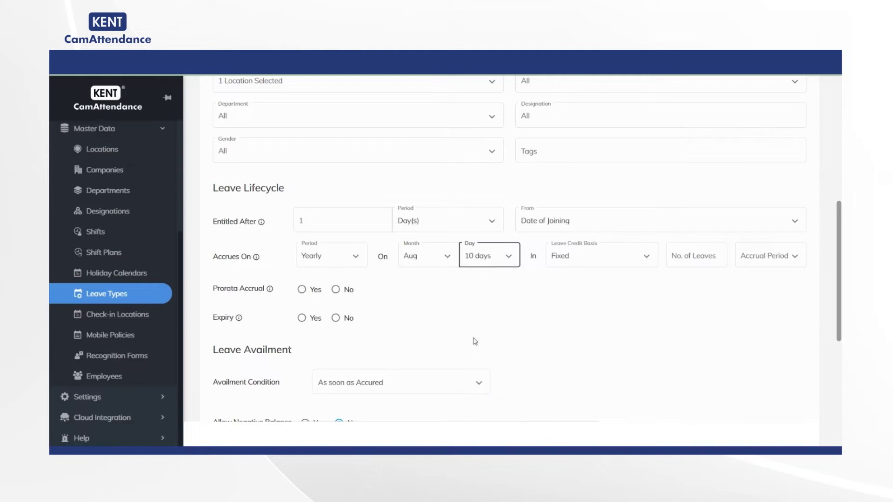
Credit a Fixed 12 leaves for the Current accrual period
click(611, 249)
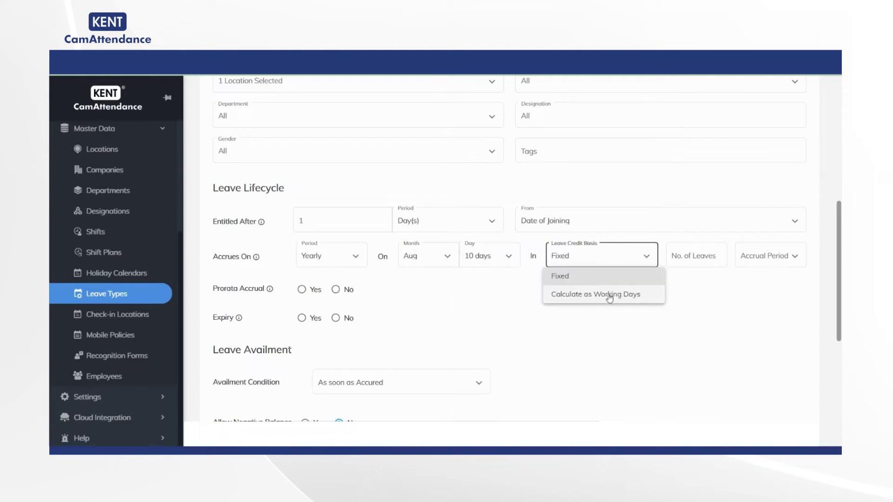
click(560, 276)
click(681, 255)
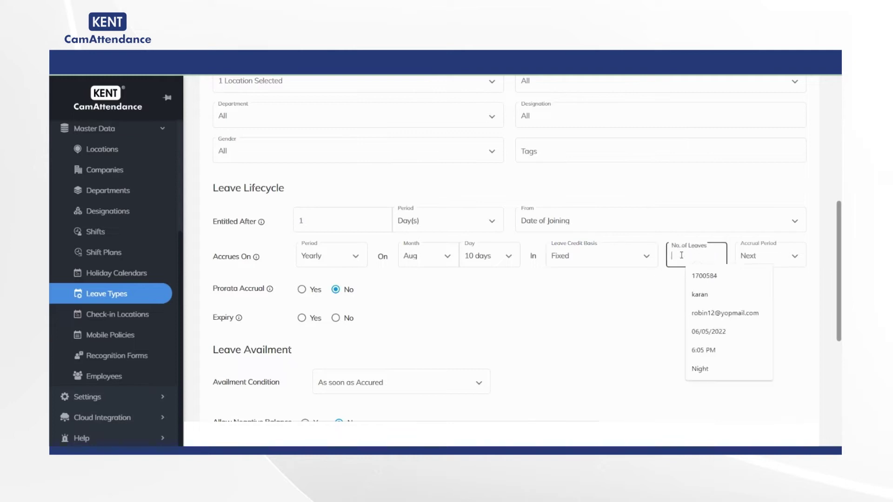
text(12)
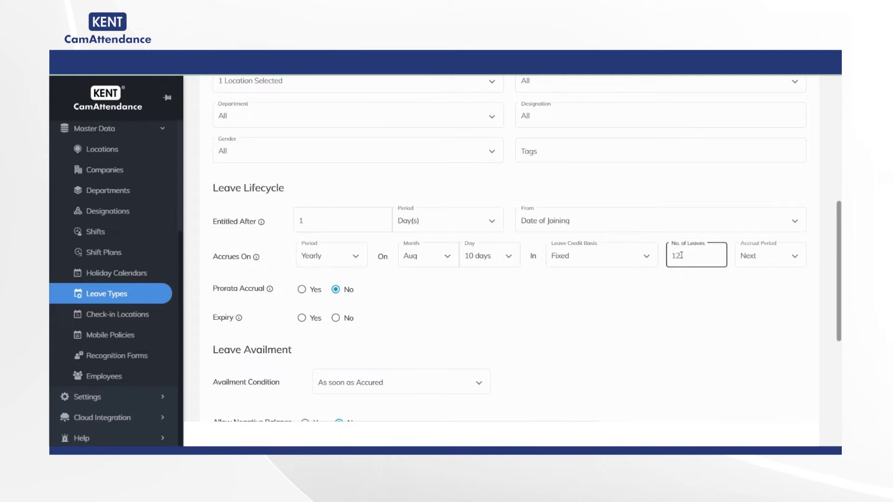
click(777, 258)
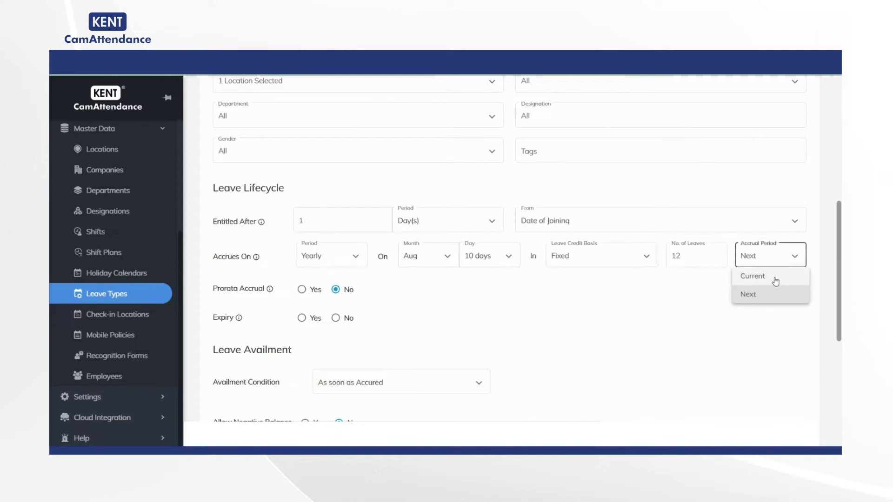
click(775, 278)
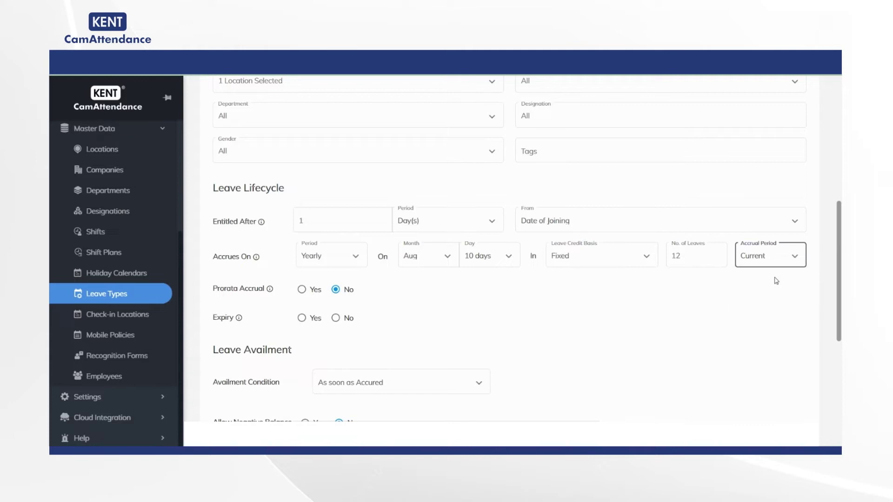
Turn on prorata accrual and set the leave to never expire
click(303, 291)
click(302, 291)
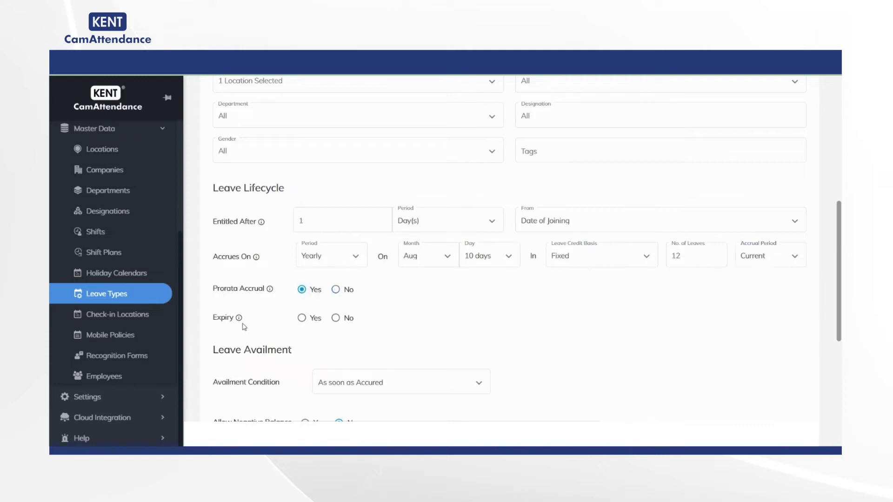
mouse_move(239, 318)
click(336, 318)
Keep the availment condition as As soon as Accured
scroll(391, 337, down, 3)
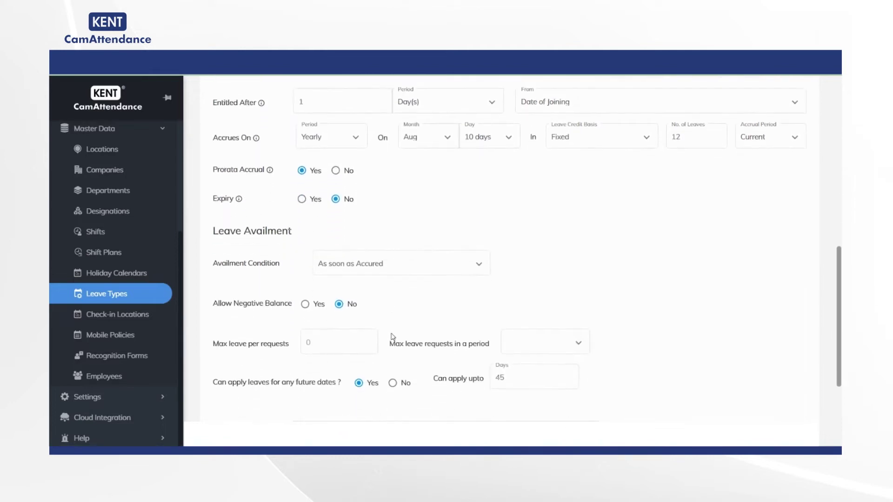
click(456, 264)
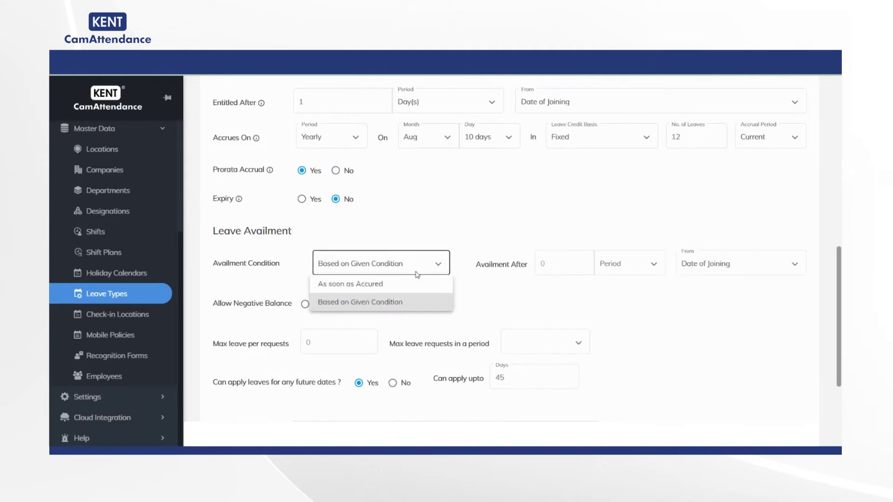
click(414, 284)
scroll(417, 286, down, 1)
scroll(417, 286, down, 2)
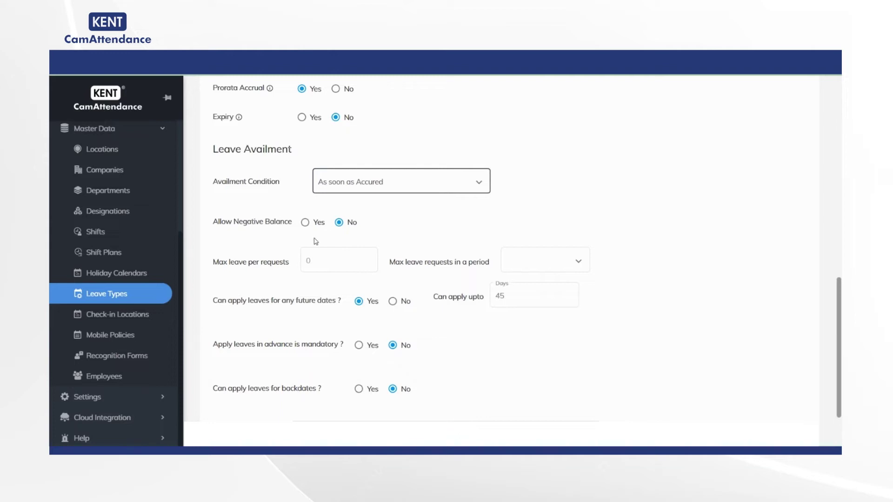
Allow at most 1 leave per request and 1 request per Month
click(334, 262)
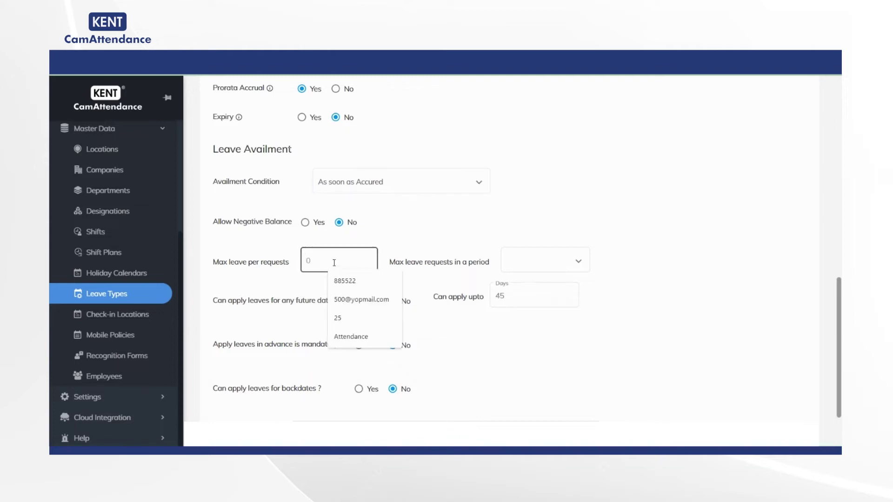
text(1)
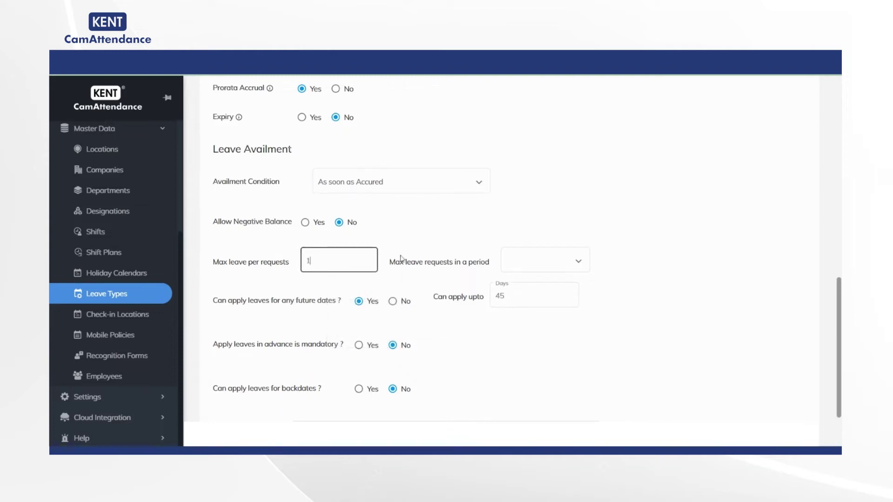
click(535, 260)
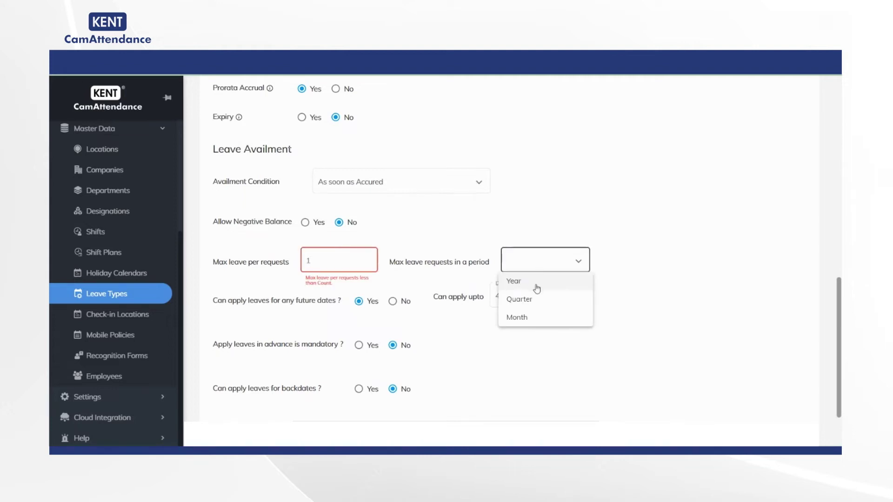
click(512, 316)
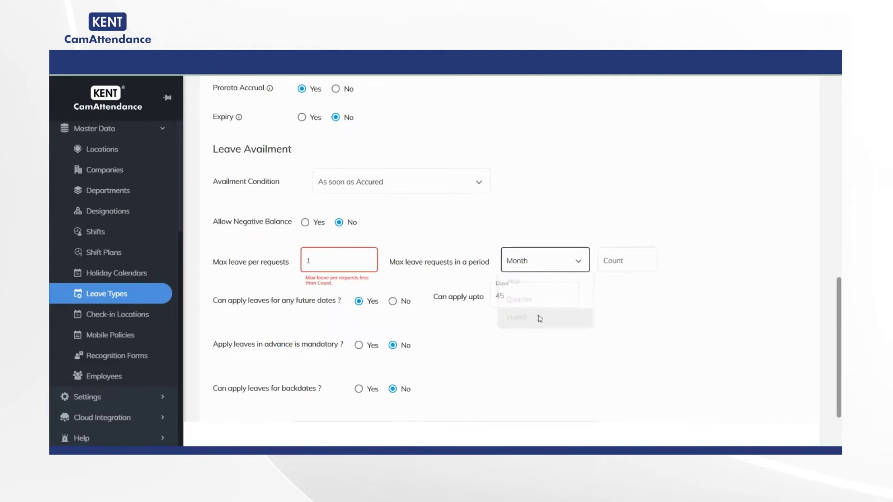
click(637, 269)
text(1)
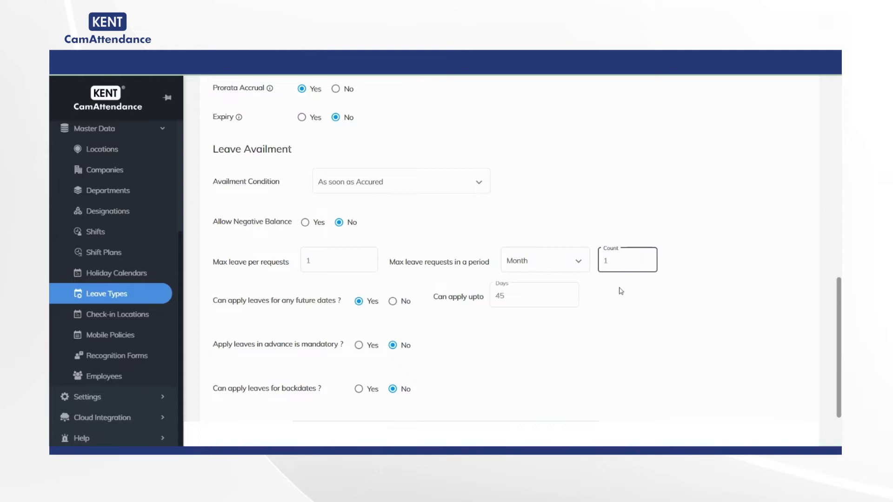
scroll(609, 306, down, 2)
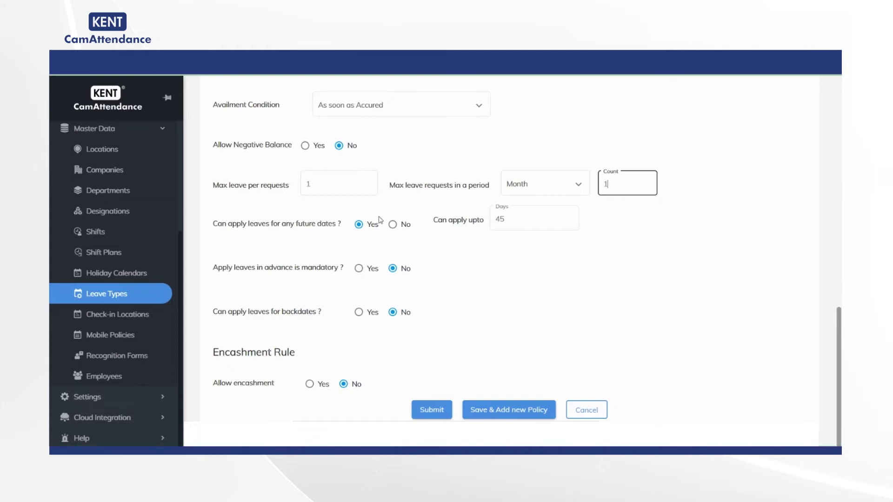
Change the future-date limit from 45 to 60 days and allow backdated leave up to 60 days
click(521, 221)
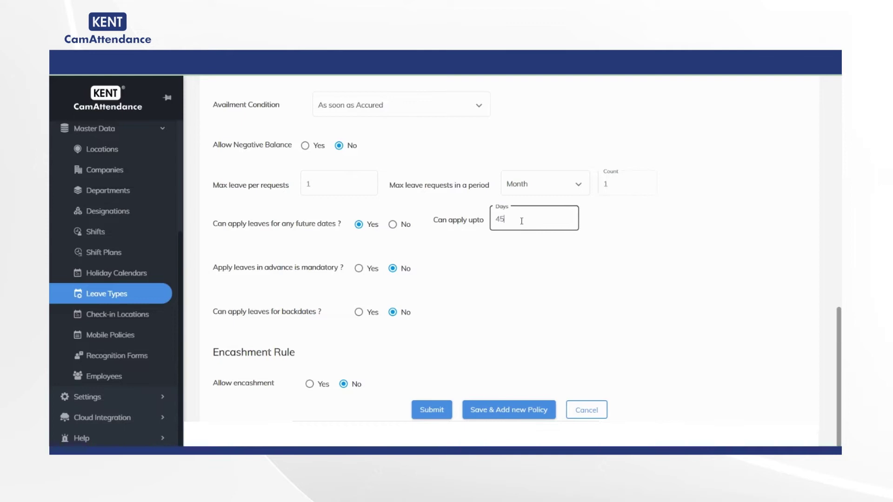
key(BackSpace)
key(BackSpace)
text(6)
click(359, 312)
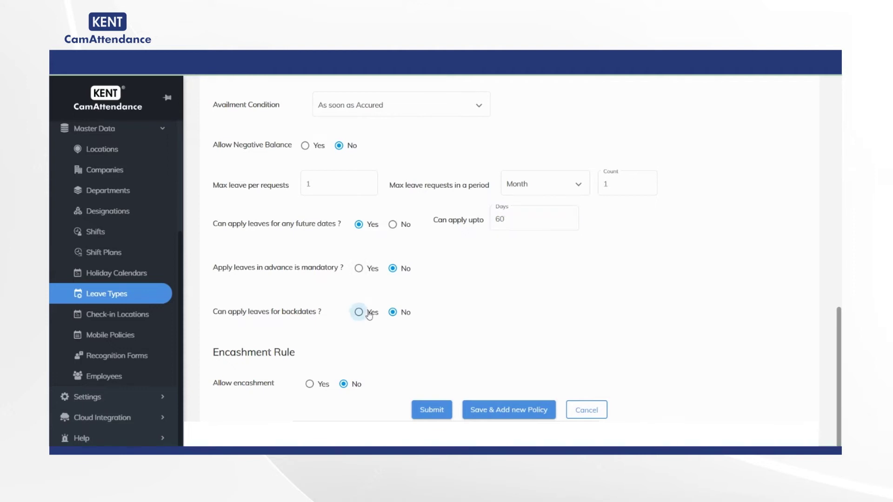
click(525, 303)
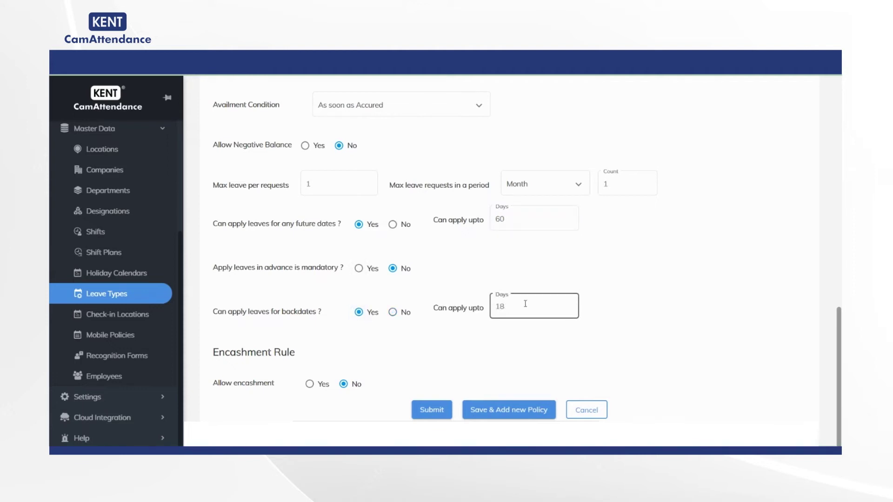
key(BackSpace)
key(BackSpace)
text(60)
Save EL1, then start policy EL2 limited to the Test4 | Kent Gurgaon location
click(510, 410)
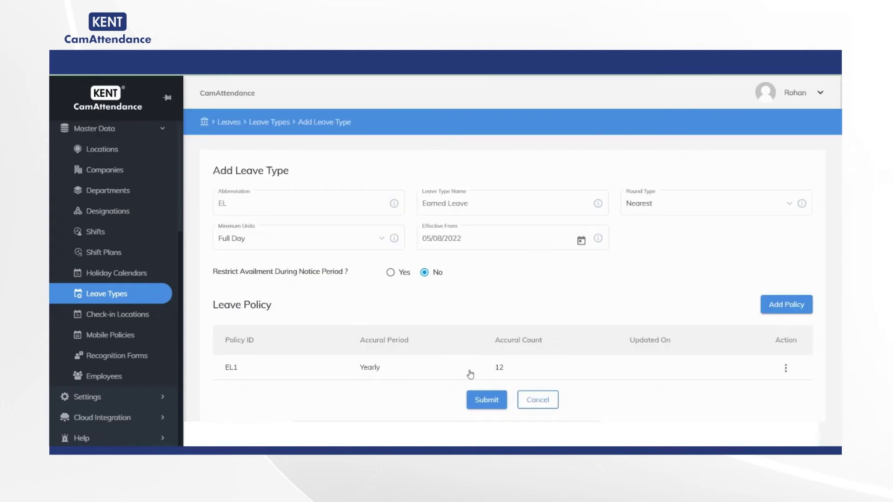
click(800, 308)
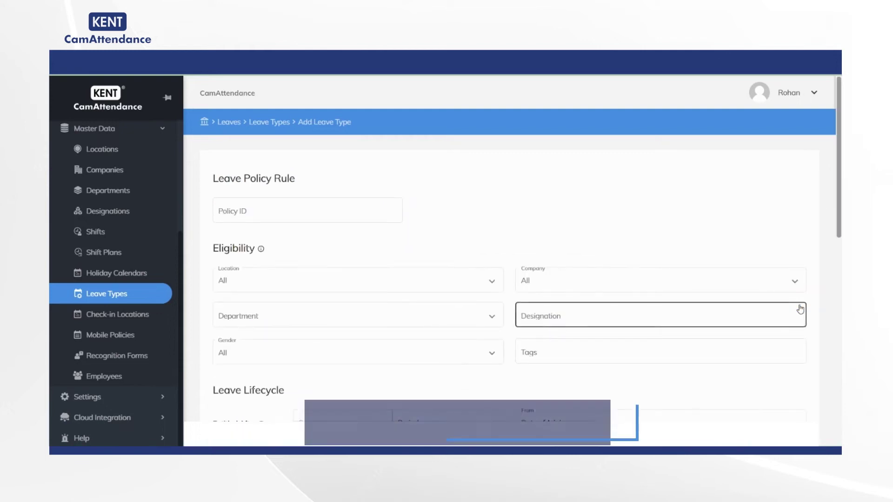
click(359, 215)
text(EL2)
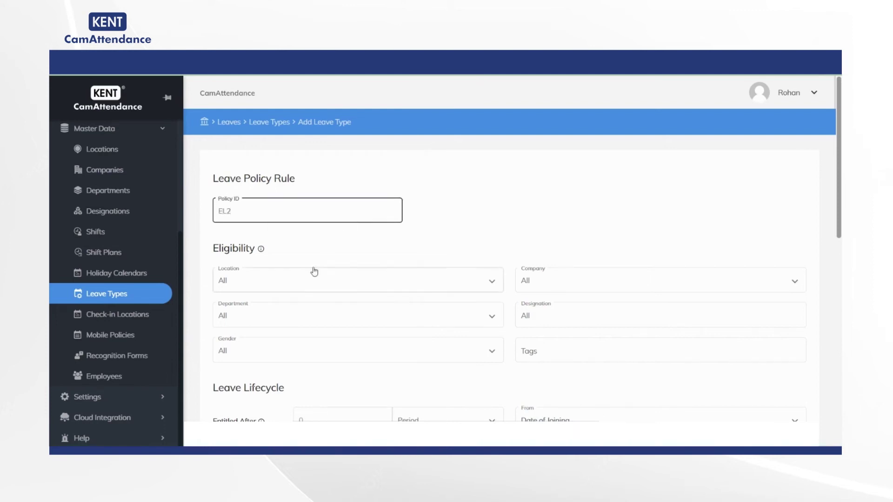
click(314, 272)
click(225, 311)
click(225, 375)
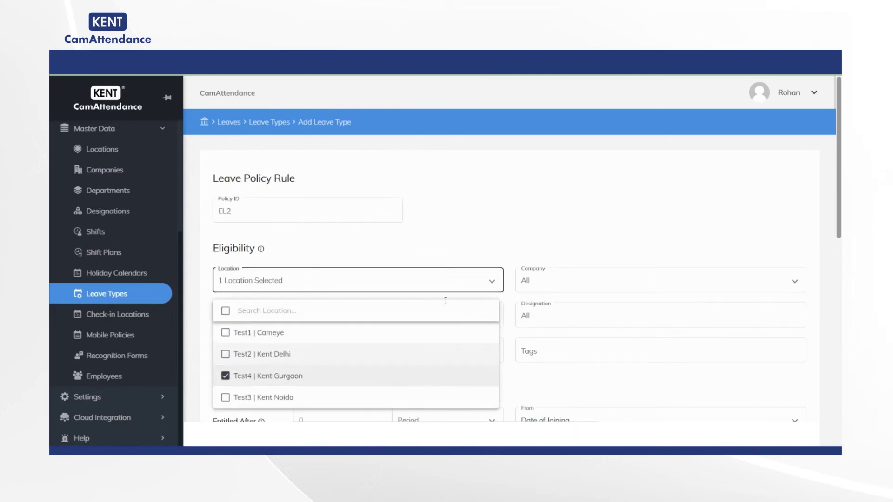
click(574, 257)
Make EL2 entitled after 3 Month(s), accruing Monthly on 10 days
scroll(574, 259, down, 5)
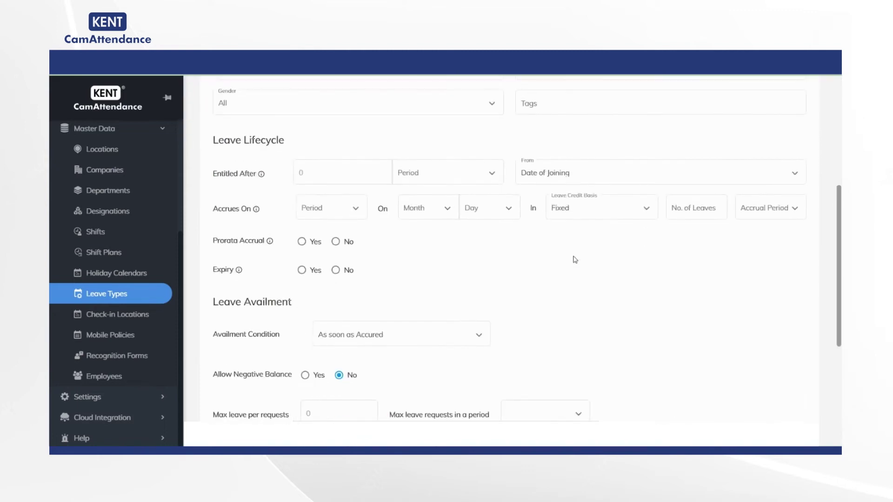
click(338, 181)
text(3)
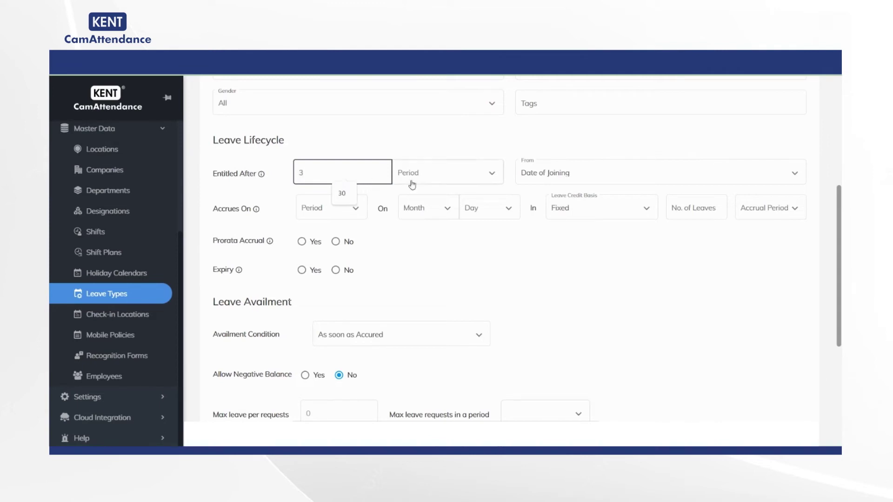
click(430, 180)
click(436, 210)
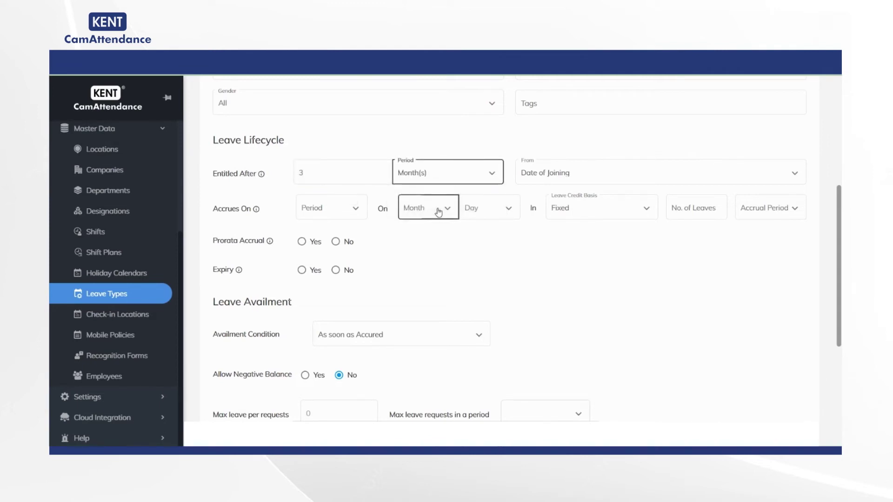
click(320, 218)
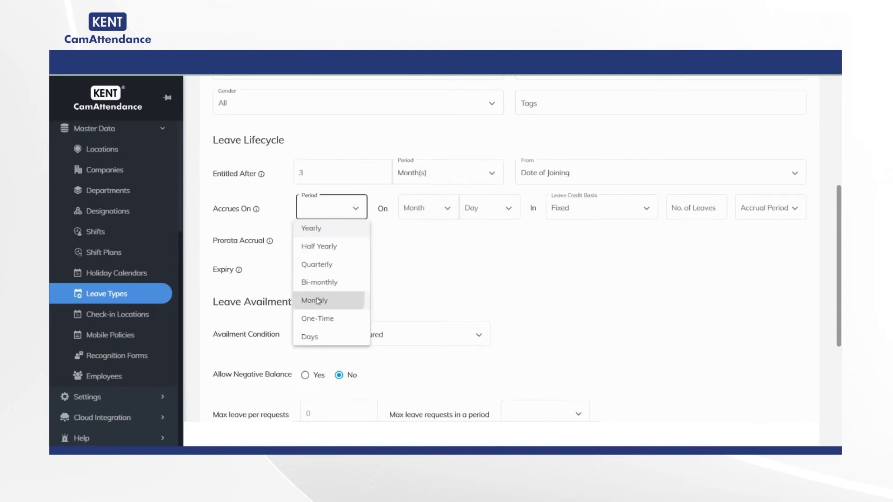
click(319, 300)
click(421, 212)
click(422, 211)
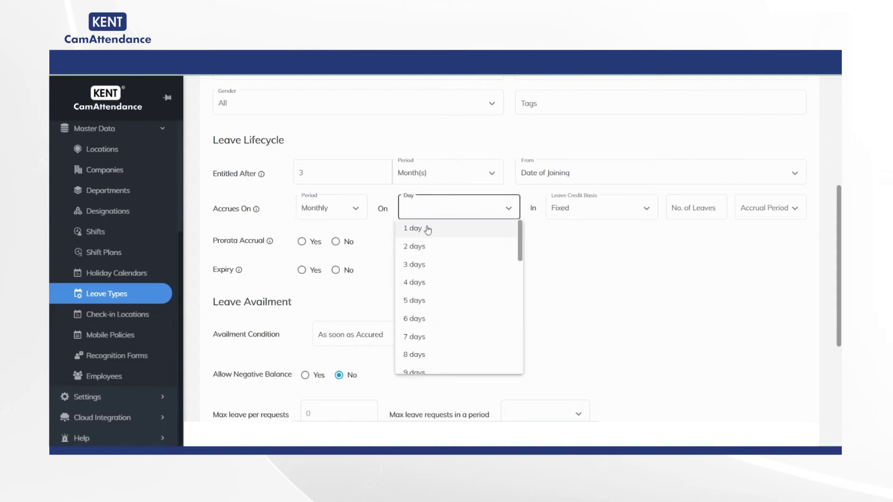
scroll(434, 333, down, 3)
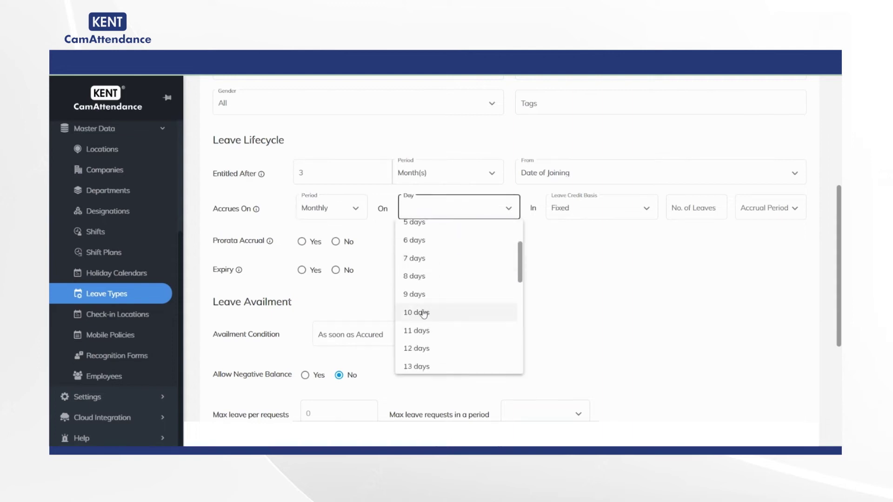
click(423, 312)
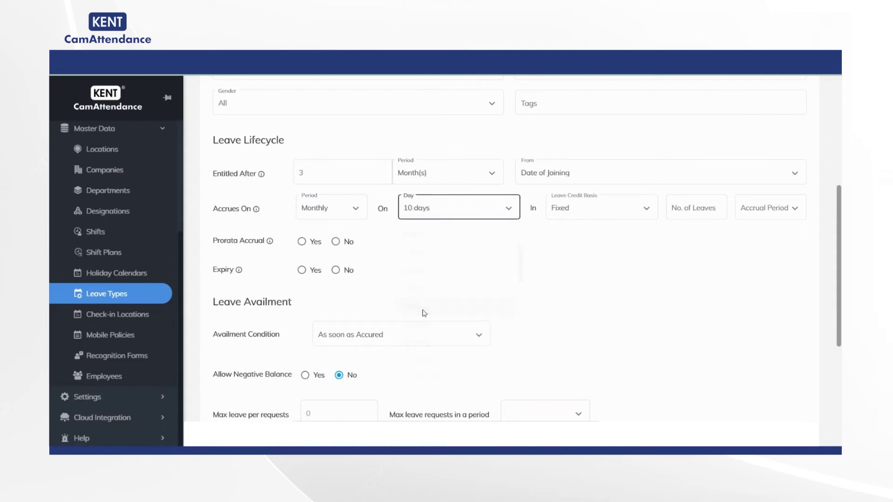
Credit 1 leave per 21 Working Days
click(590, 207)
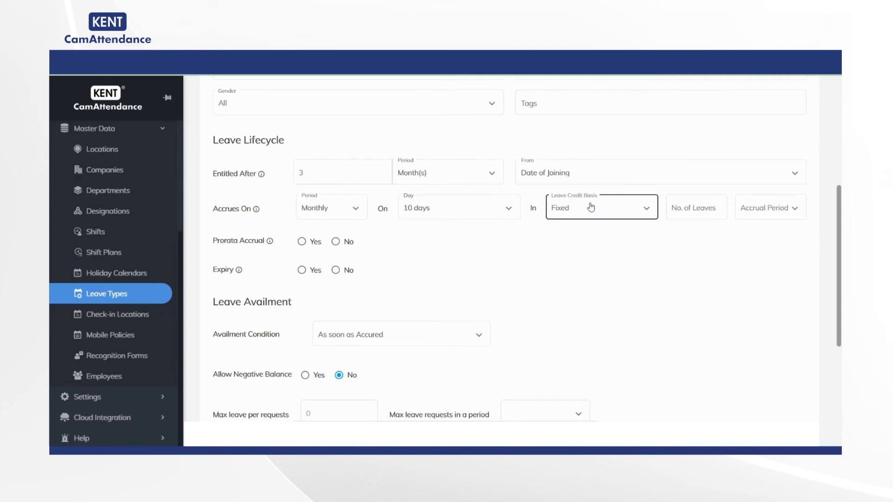
click(591, 253)
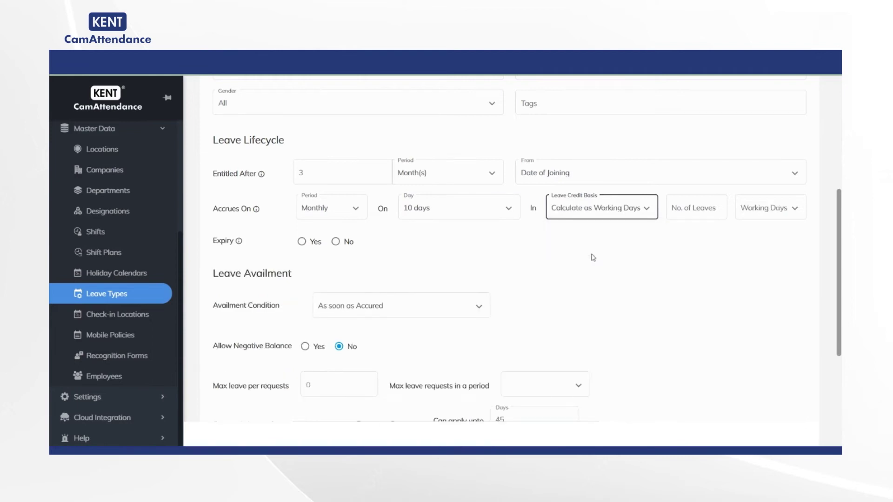
click(681, 208)
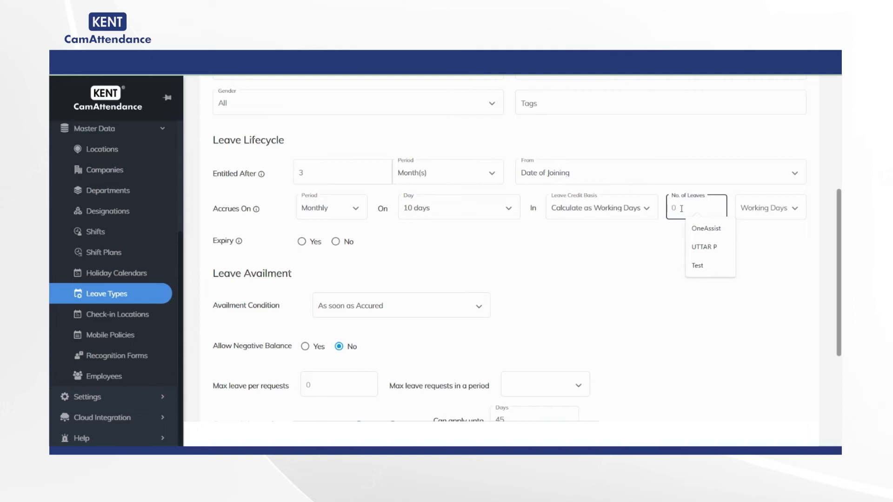
text(1)
click(769, 210)
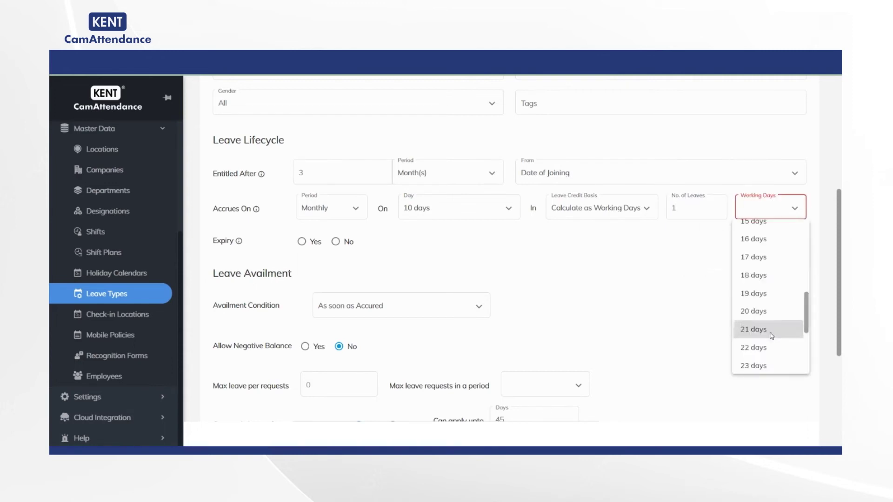
click(770, 329)
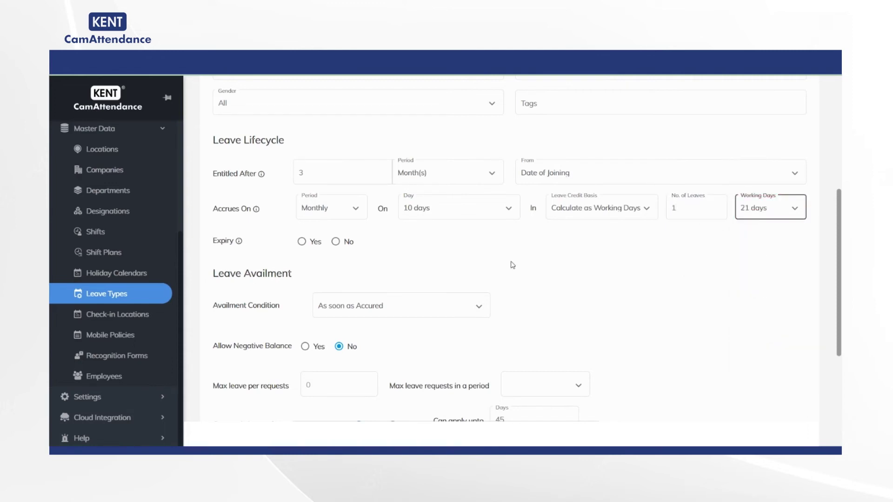
Make EL2 leave expire Yearly on Dec 31 days, with Carry Forward set to No
click(316, 248)
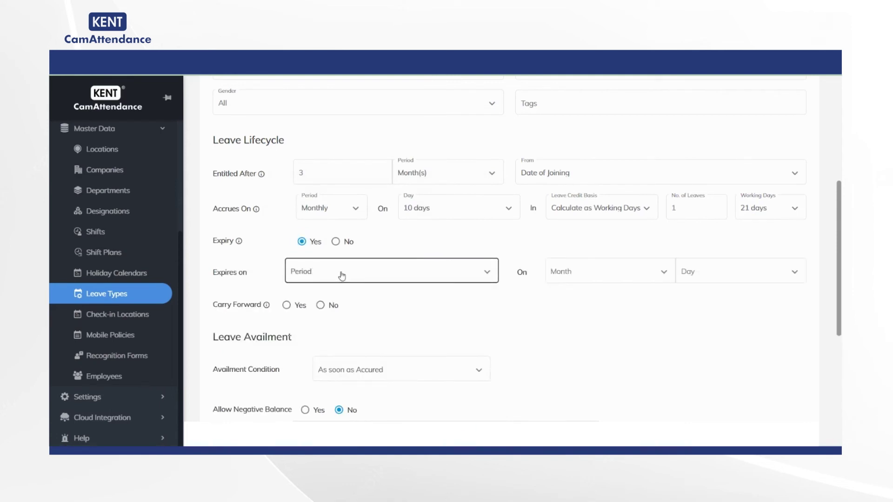
click(341, 276)
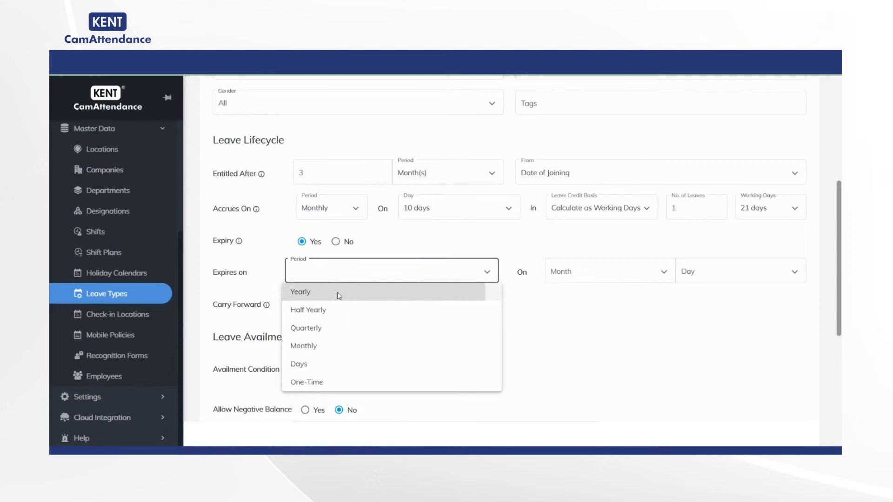
click(339, 293)
click(609, 285)
click(638, 402)
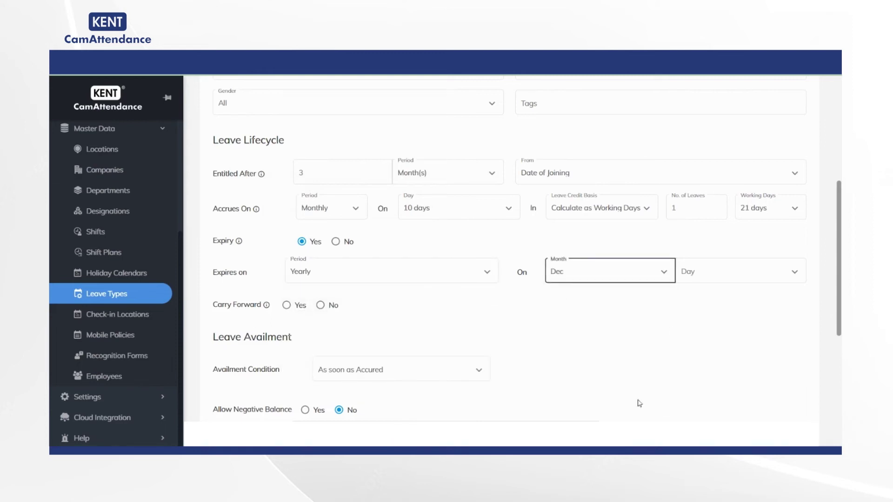
click(713, 277)
scroll(733, 393, down, 5)
click(733, 409)
click(321, 306)
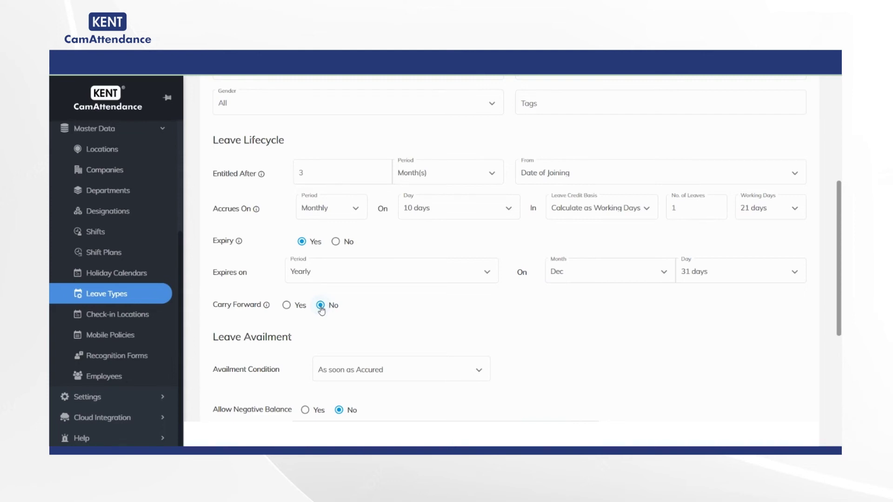
scroll(325, 307, down, 2)
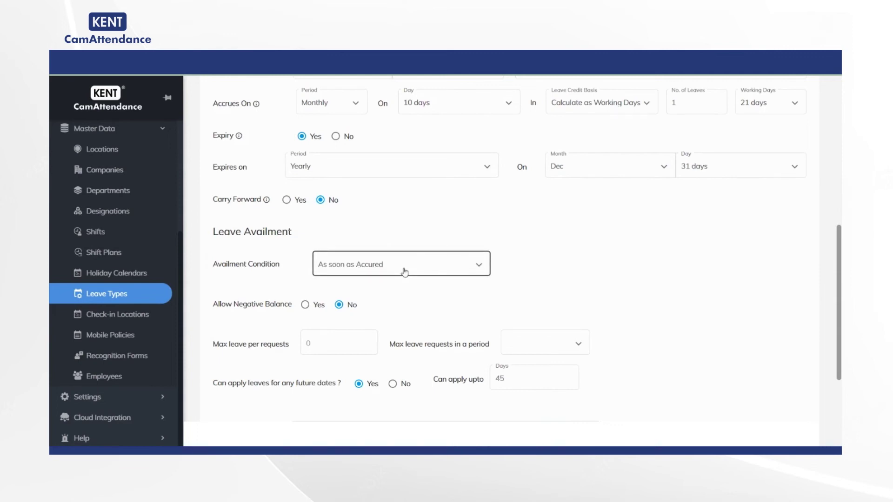
Base availment on given condition, available 15 Day(s) after joining
click(405, 272)
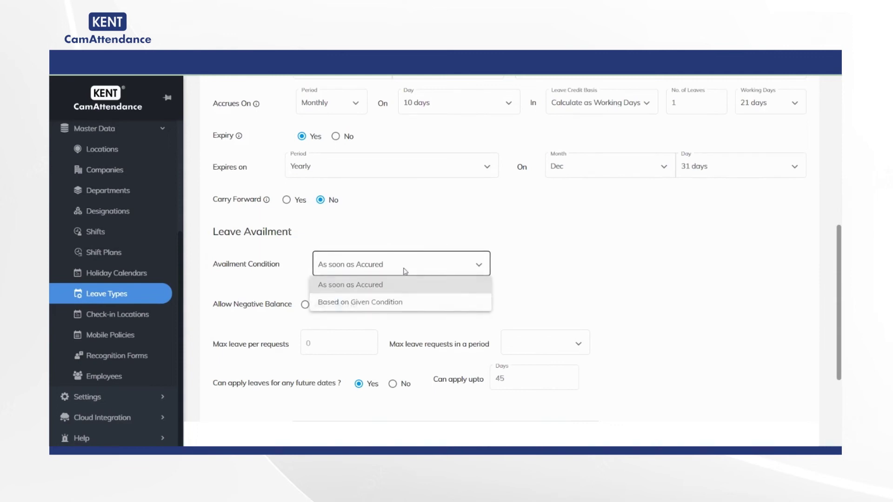
click(401, 305)
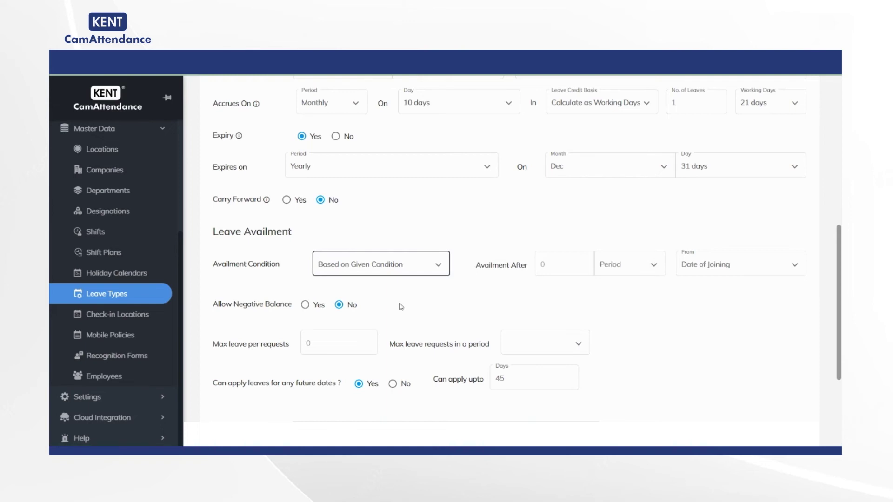
click(566, 264)
text(15)
click(616, 275)
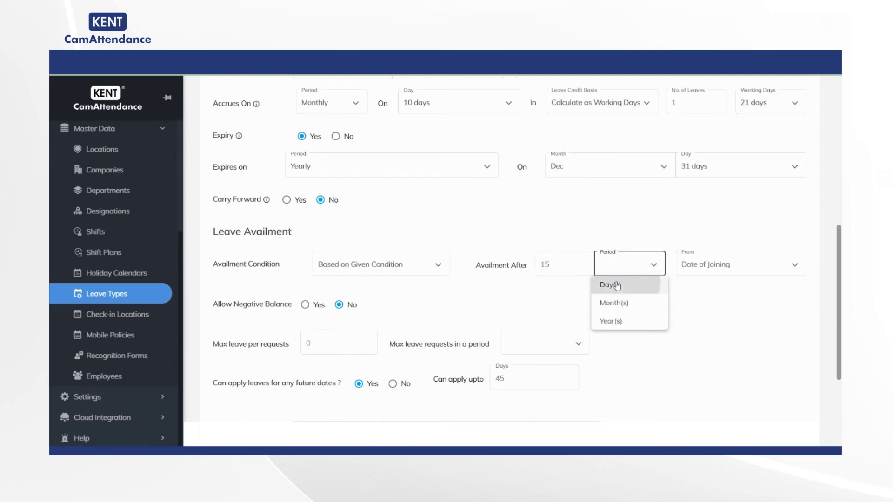
click(617, 285)
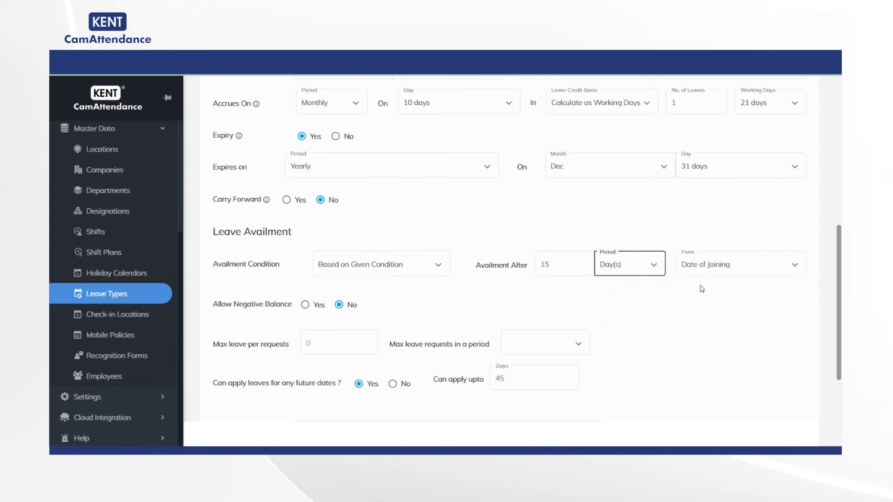
Allow a negative balance with a Fixed limit of 2
scroll(702, 288, down, 1)
click(305, 272)
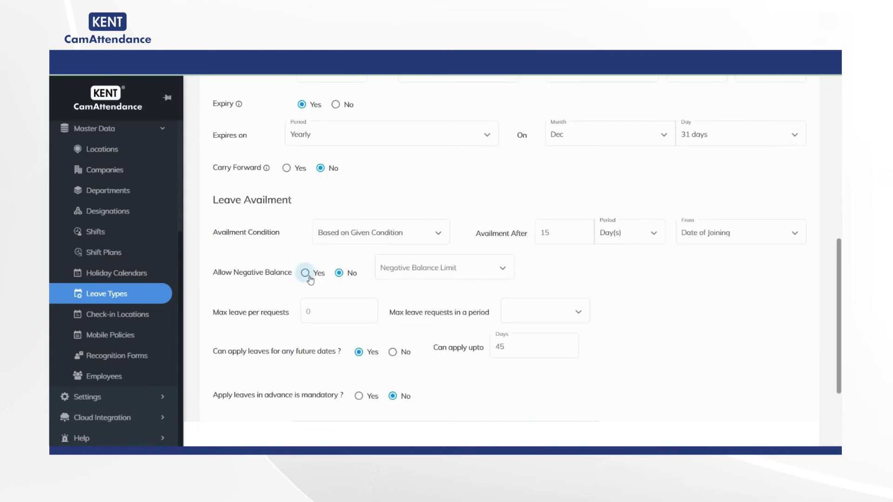
click(492, 271)
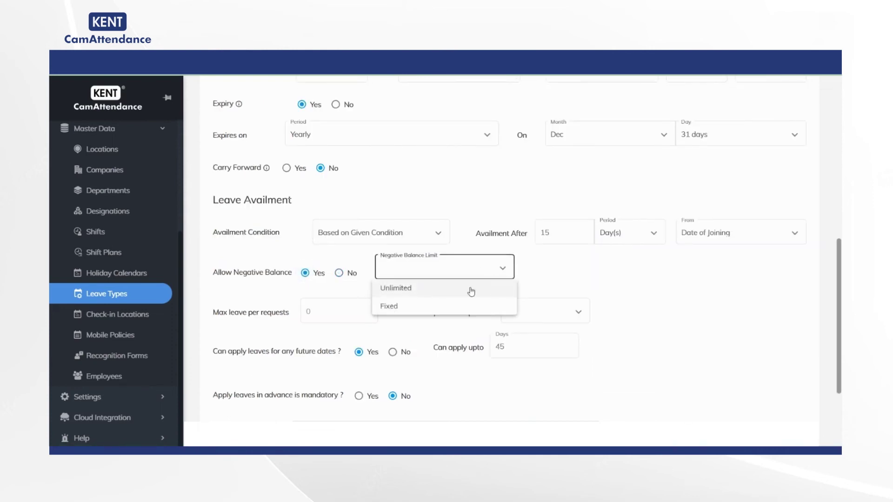
click(459, 308)
click(557, 269)
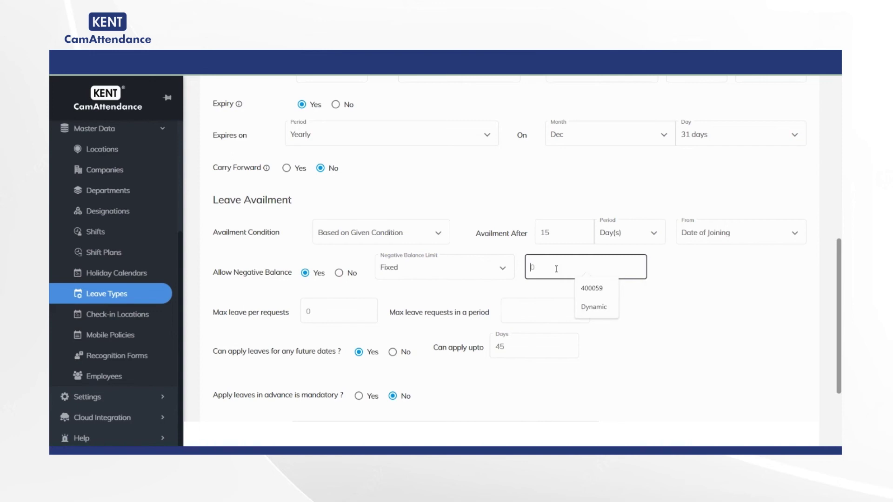
text(2)
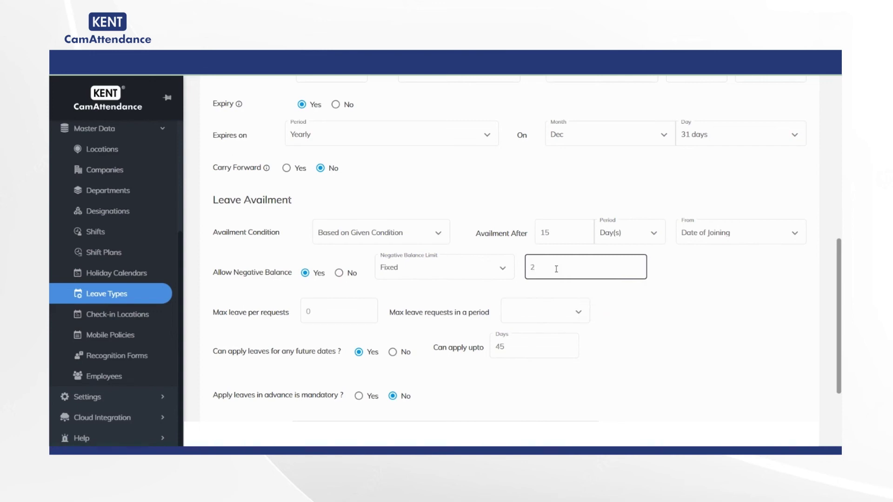
scroll(556, 269, down, 3)
Cap requests at 1 leave each and 1 request per Month
click(361, 184)
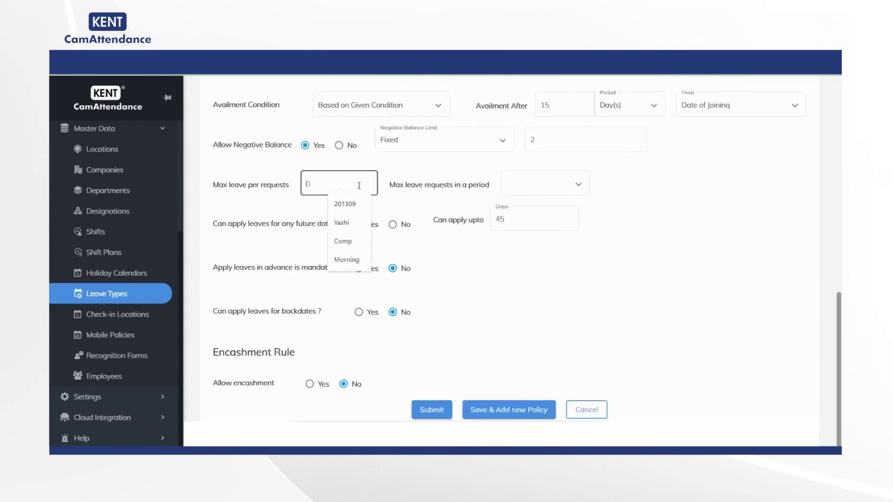
text(1)
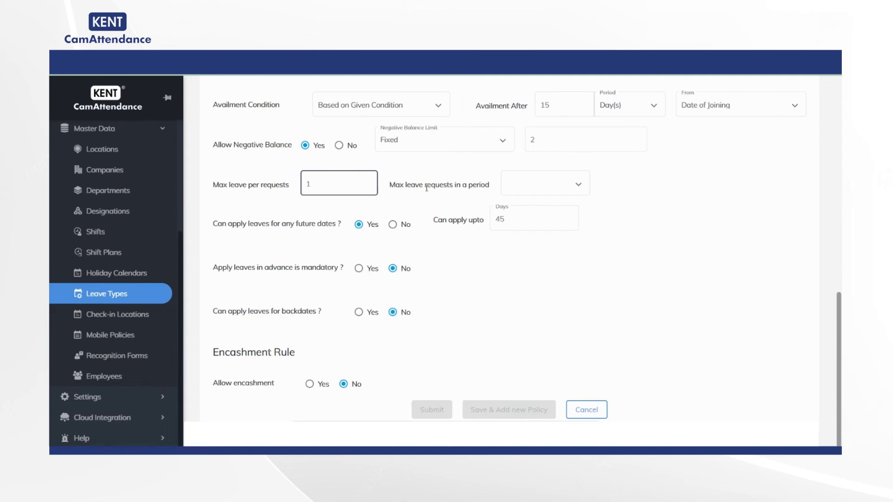
click(530, 185)
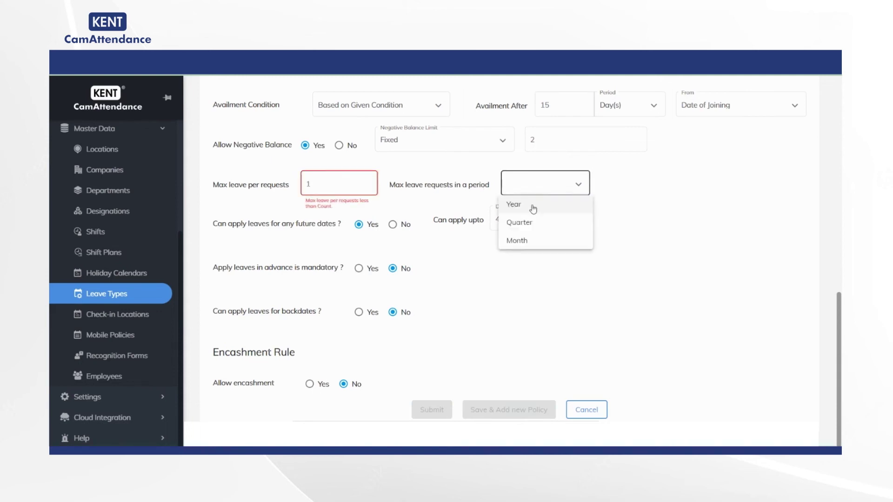
click(529, 239)
click(630, 179)
text(1)
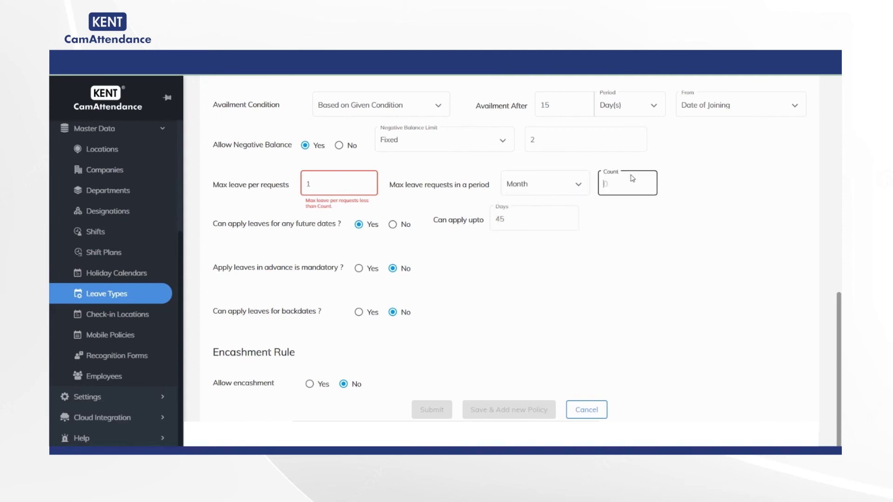
Disallow future-dated leave and require applying 10 days in advance
click(394, 227)
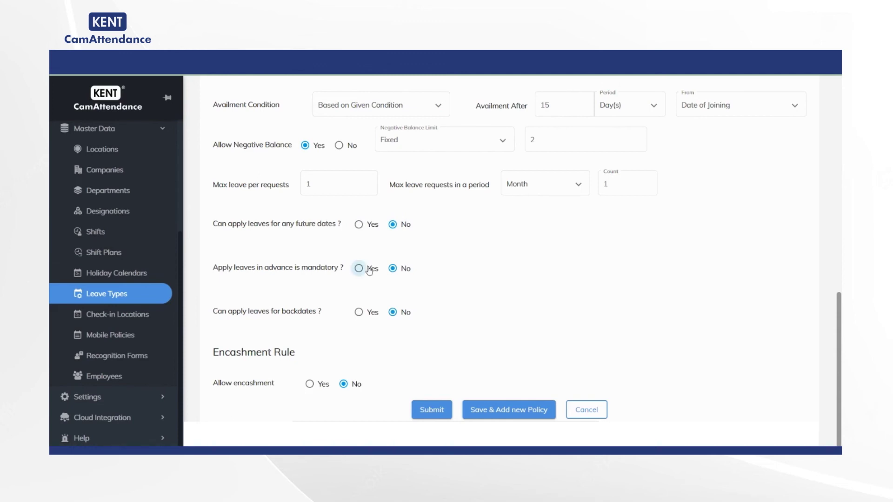
click(368, 270)
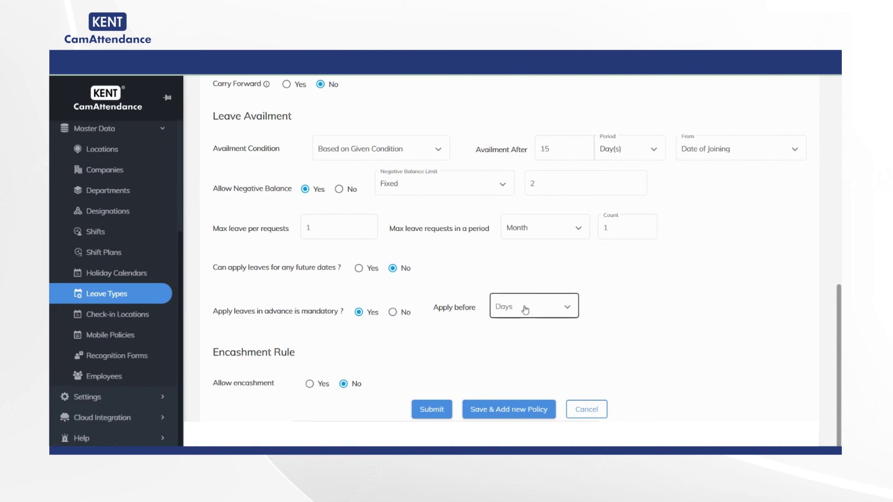
click(525, 310)
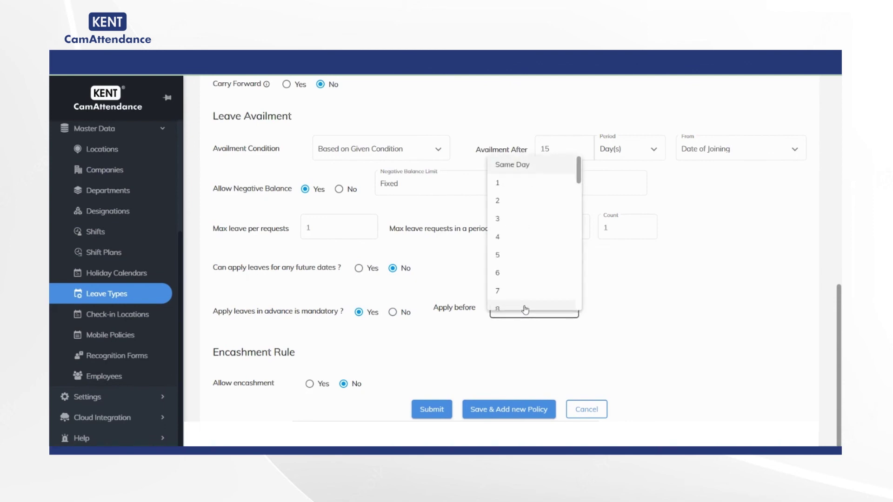
scroll(506, 203, down, 3)
click(505, 203)
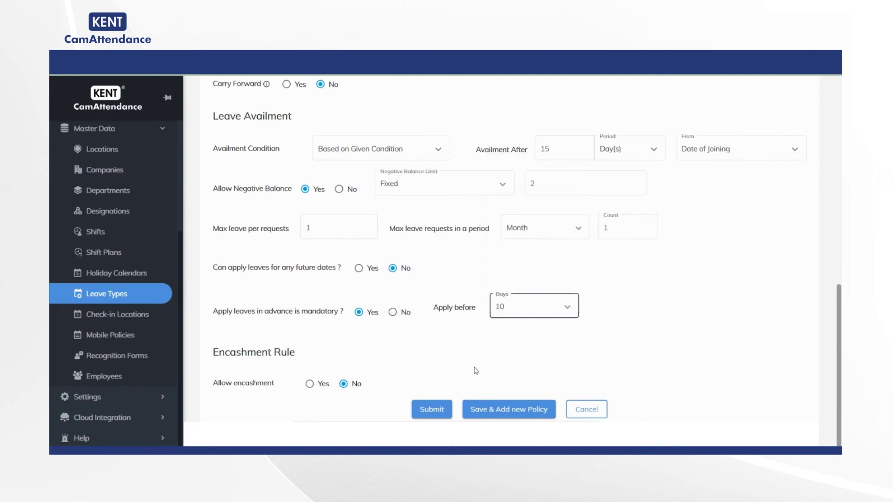
Allow leave encashment with a minimum balance of 5 and at most 2 encashments per year
click(308, 385)
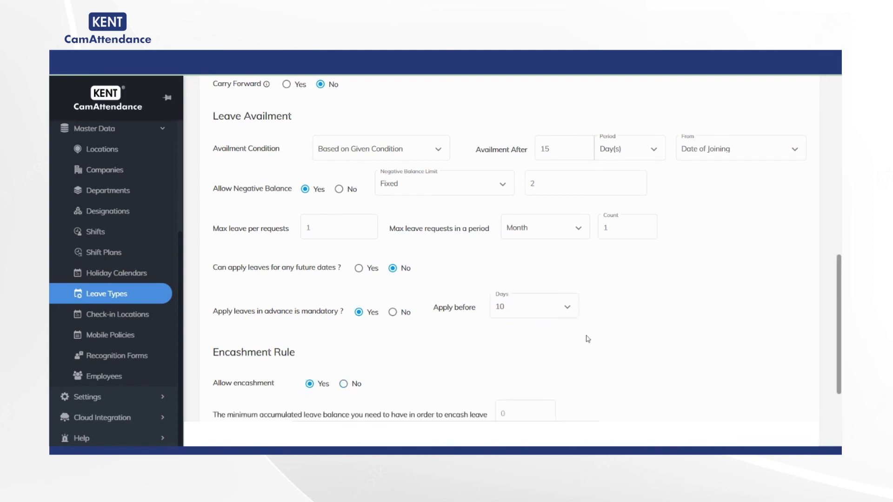
scroll(587, 339, down, 3)
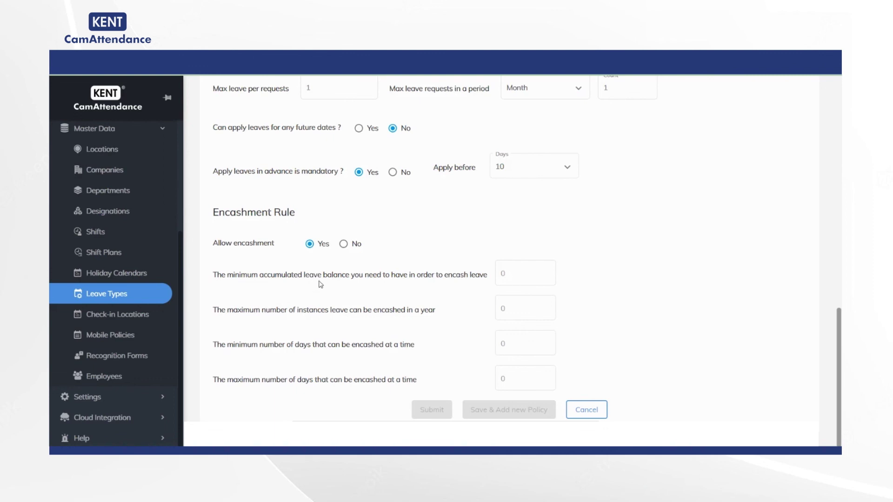
click(535, 283)
text(5)
click(505, 311)
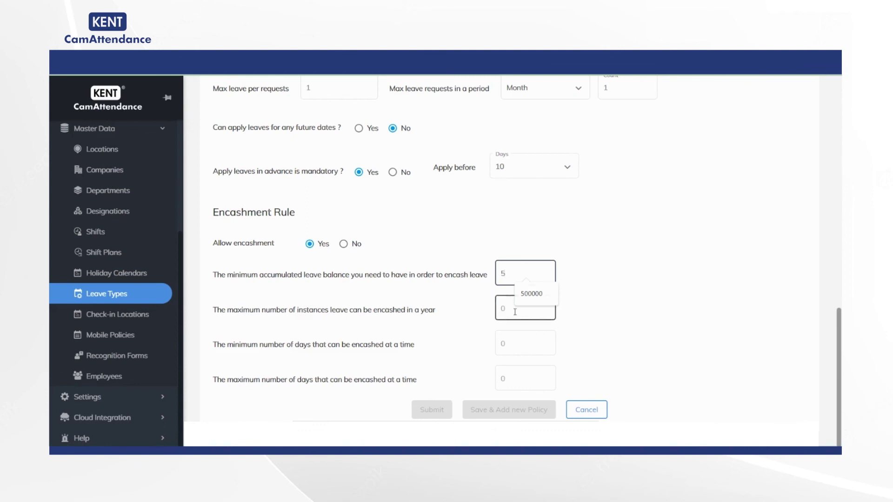
text(2)
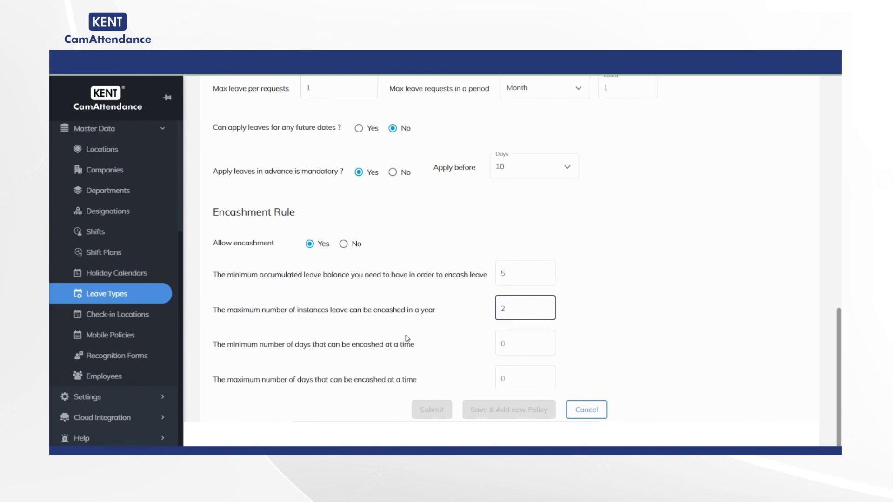
Set encashable days per encashment to a minimum of 5 and a maximum of 15
click(499, 353)
click(529, 345)
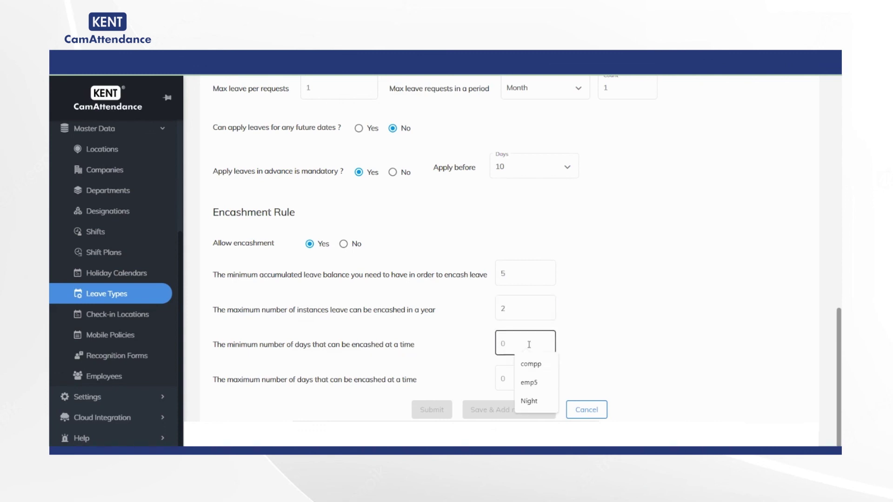
text(5)
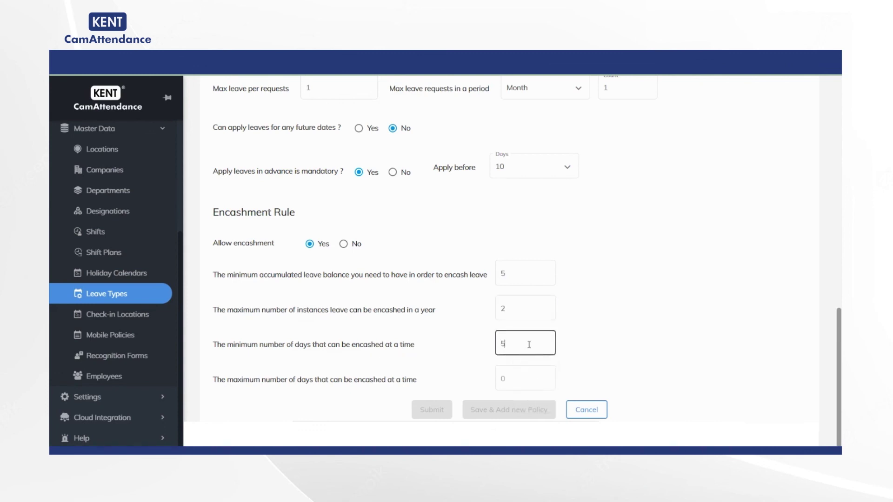
click(520, 376)
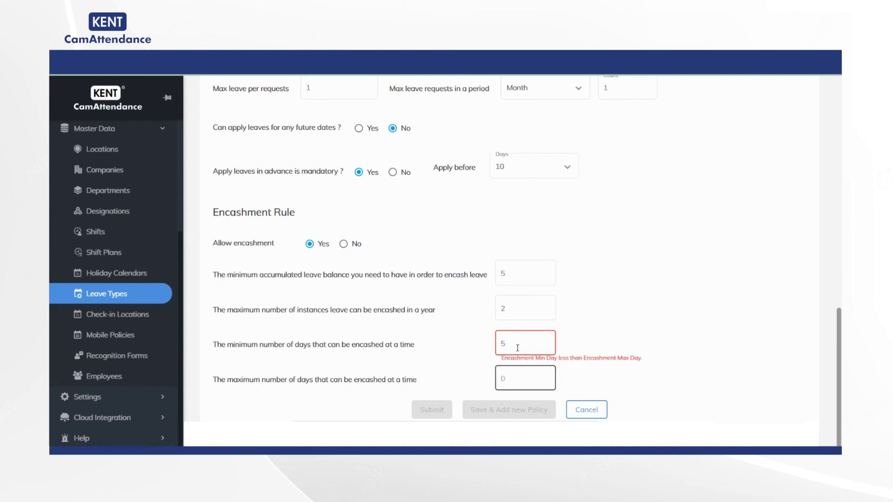
click(517, 382)
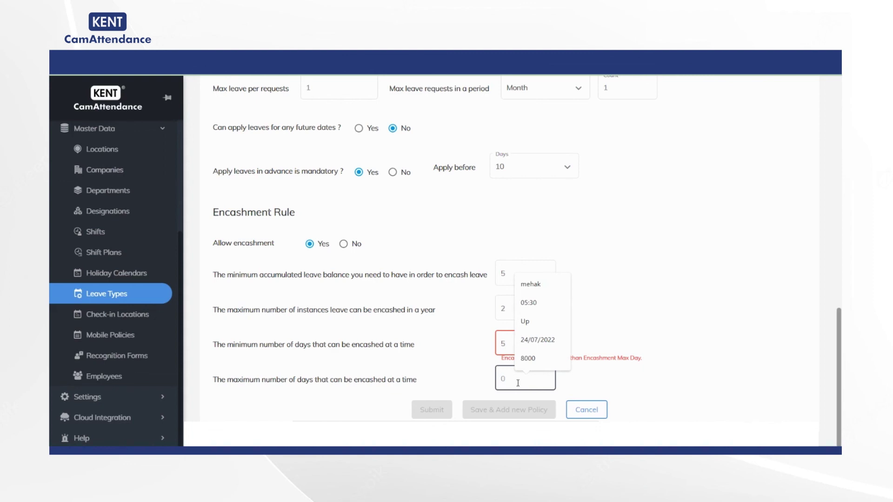
text(15)
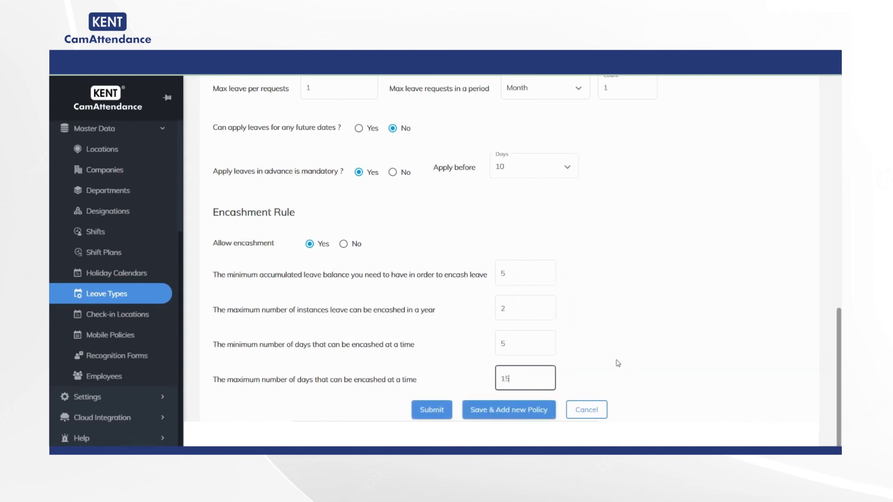
Set Restrict Availment During Notice Period to No and submit the Earned Leave type
click(516, 411)
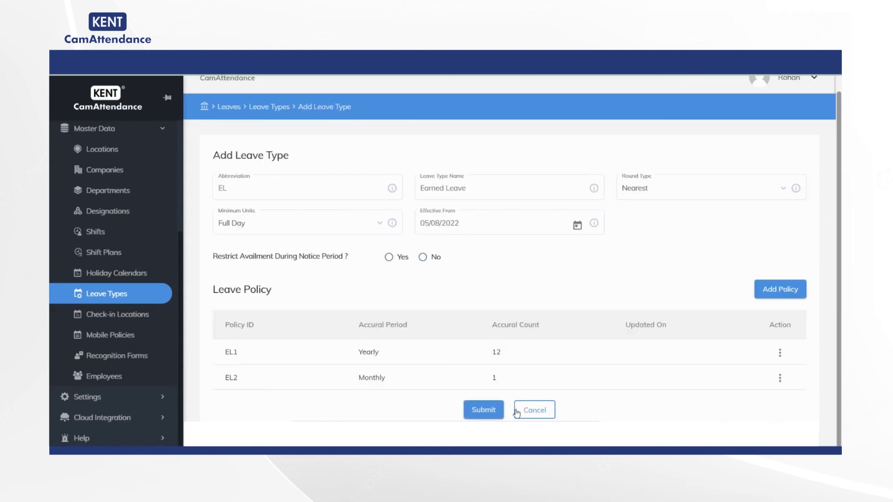
click(483, 411)
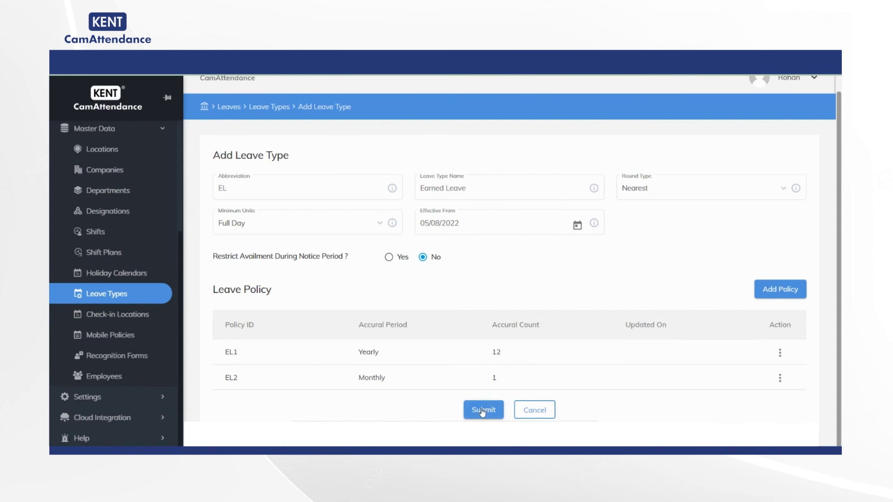